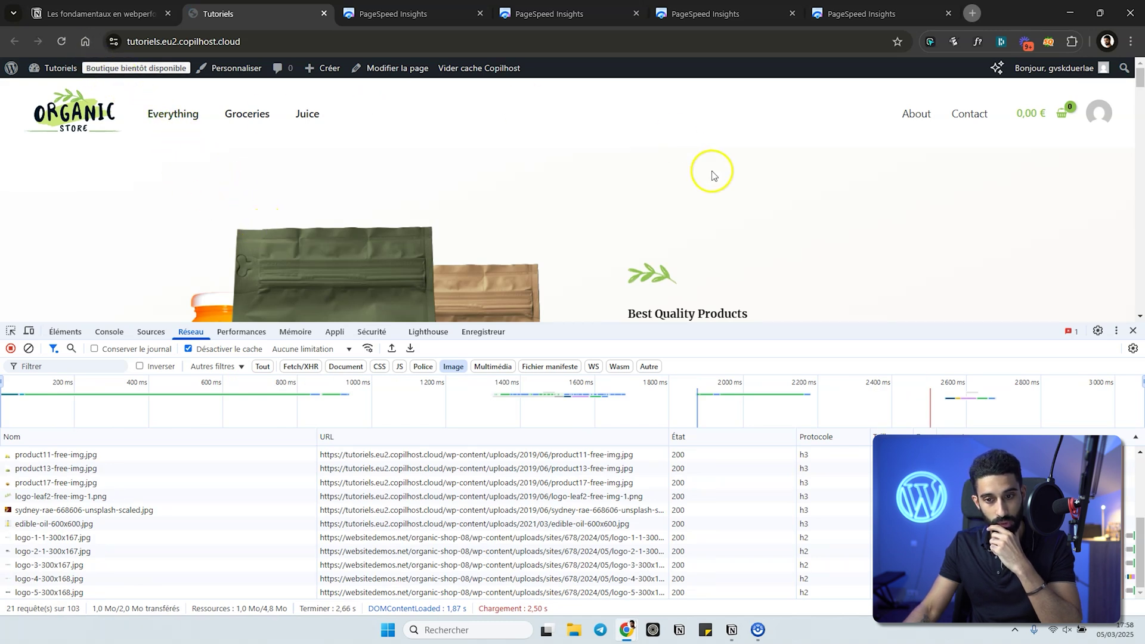
- Examine the image requests in the network log while moving down the store home page to the customer reviews
scroll(419, 176, down, 5)
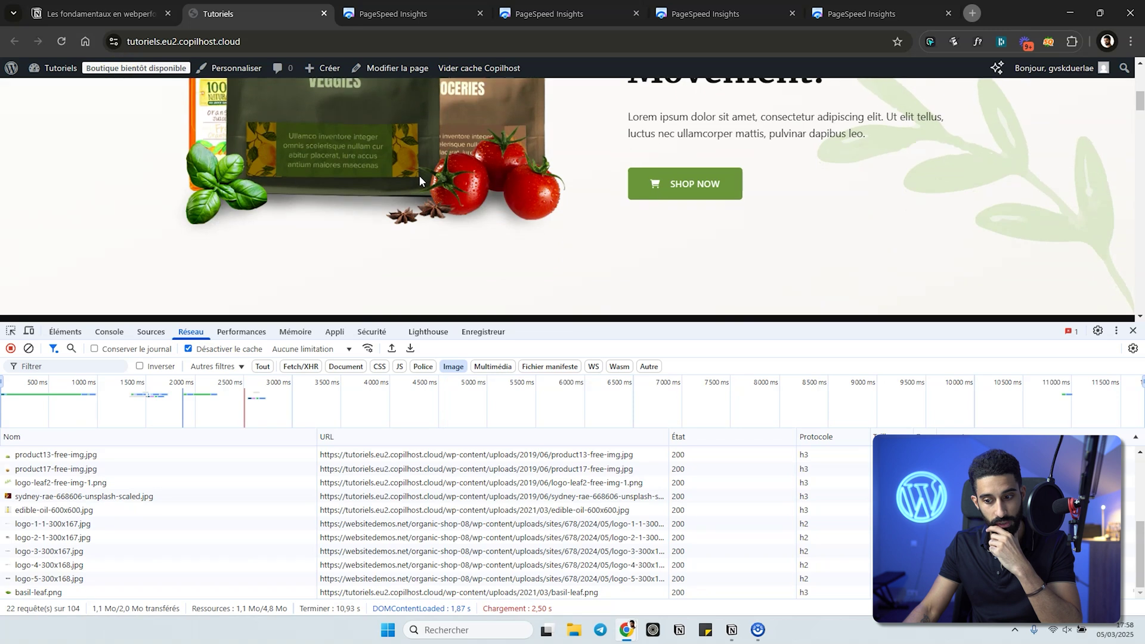
scroll(419, 175, down, 15)
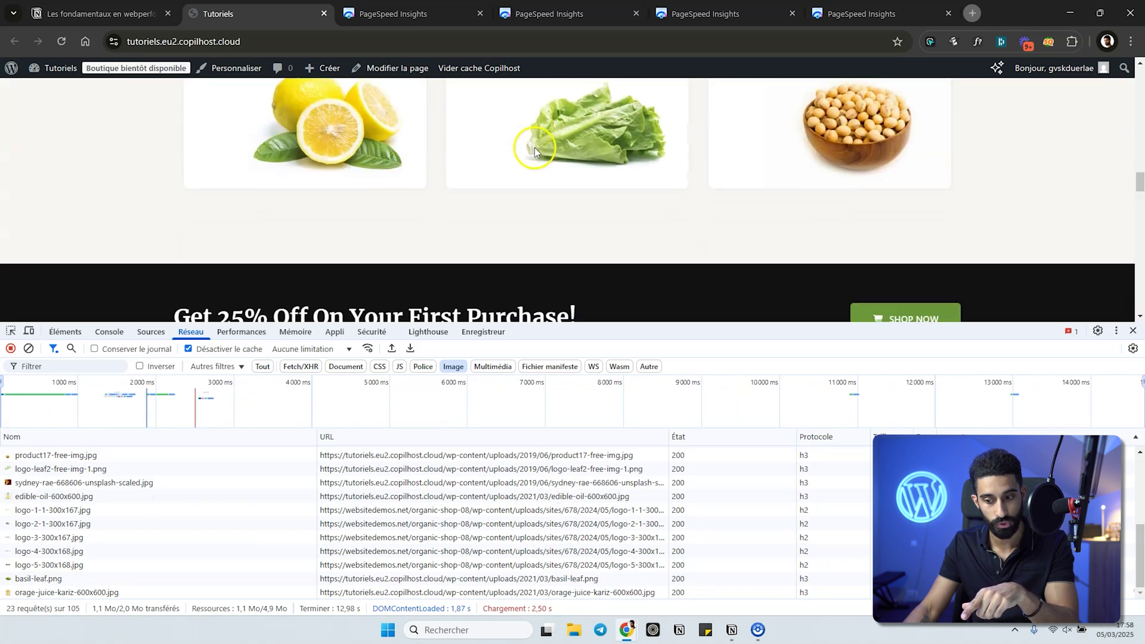
scroll(534, 148, down, 15)
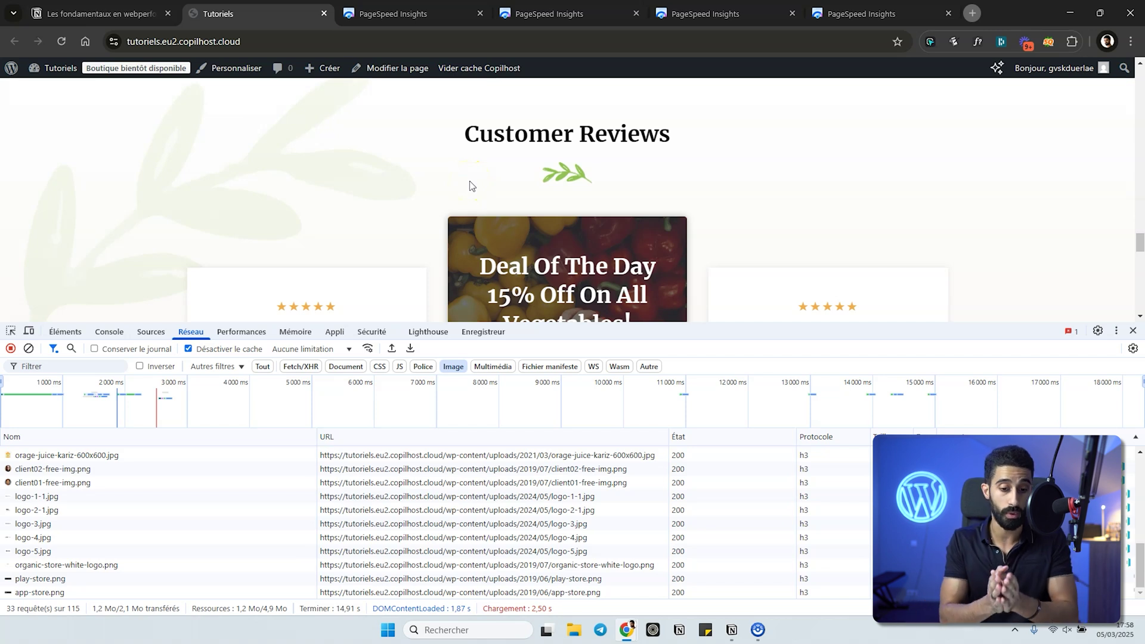
- Check the web performance fundamentals notes, and return to the upper part of the store home page
key(ctrl+Page_Up)
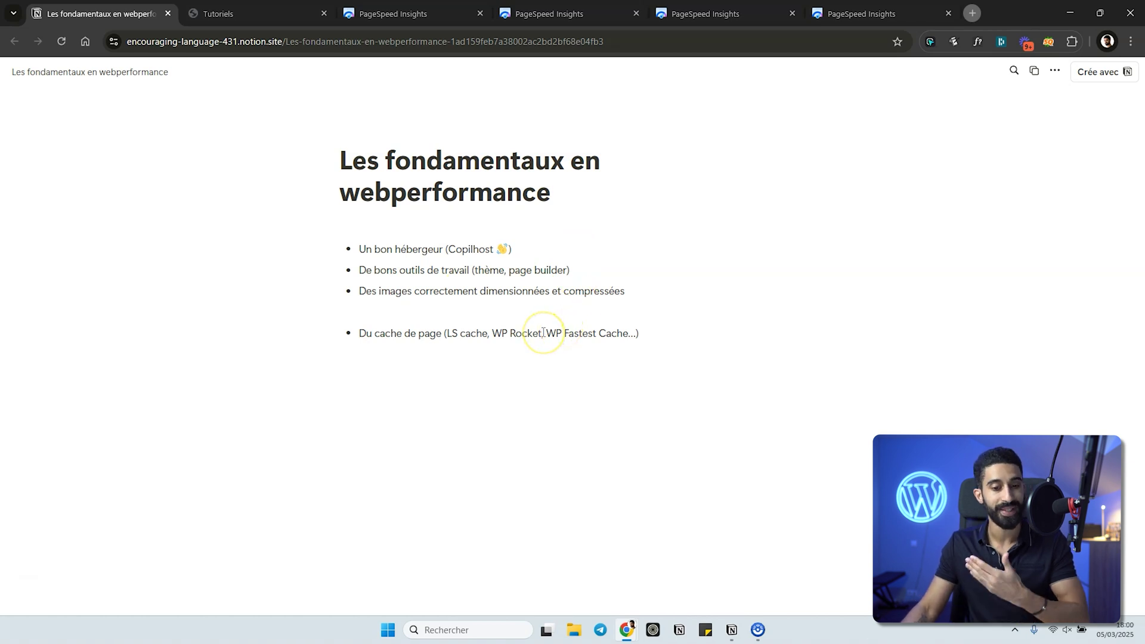
key(ctrl+Tab)
scroll(314, 222, up, 15)
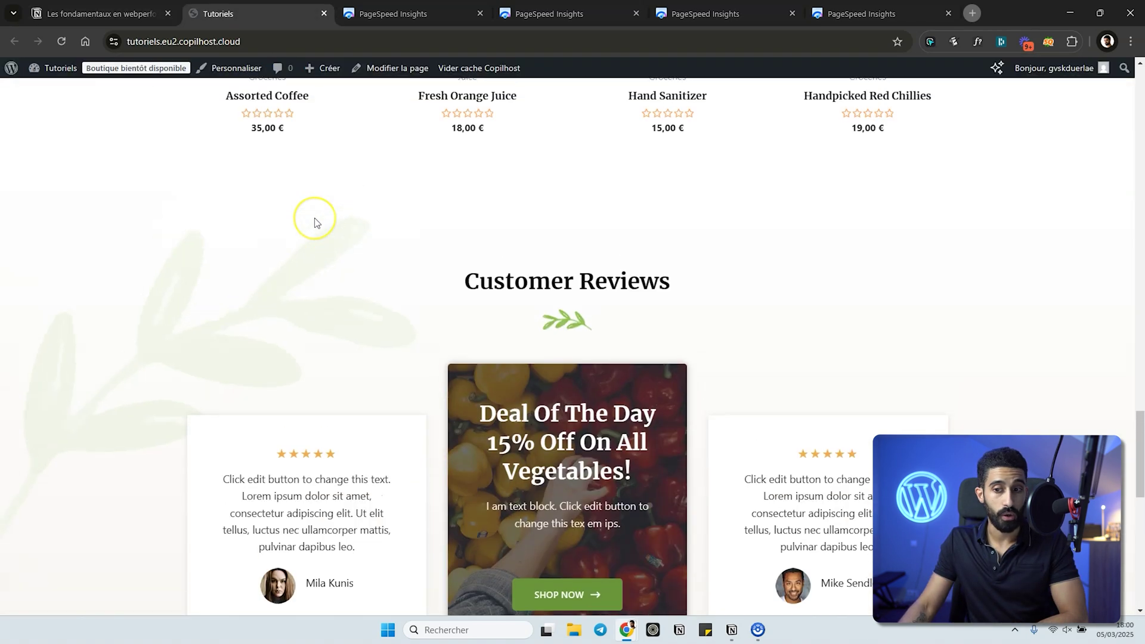
scroll(314, 223, up, 20)
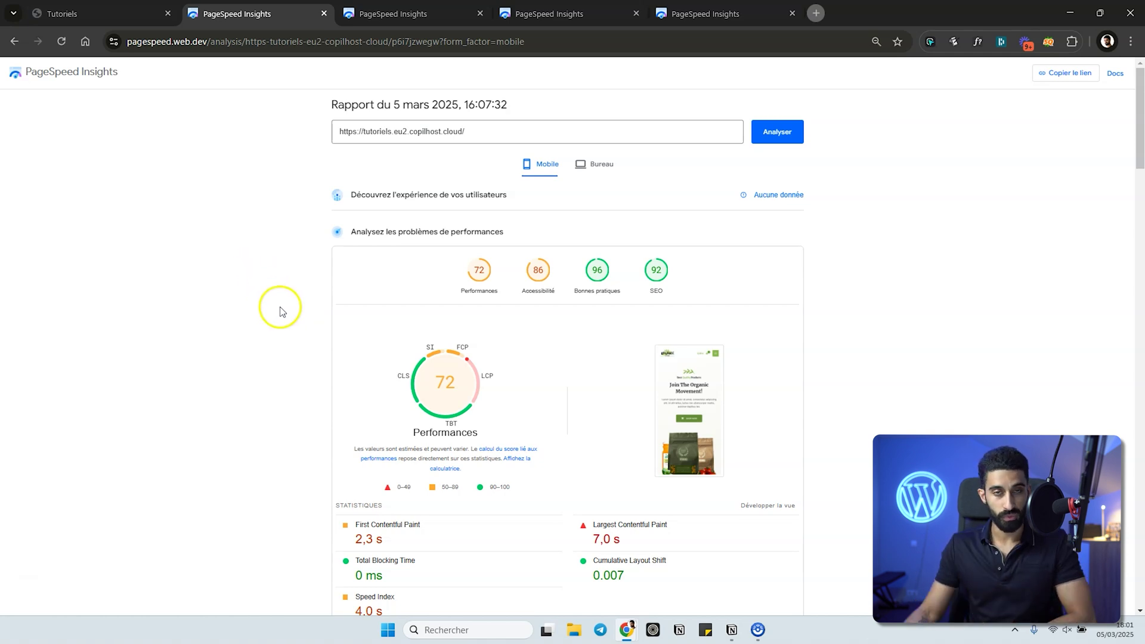
- Review the mobile PageSpeed scores and metrics and compare them with the desktop report, ending on mobile
scroll(335, 273, down, 2)
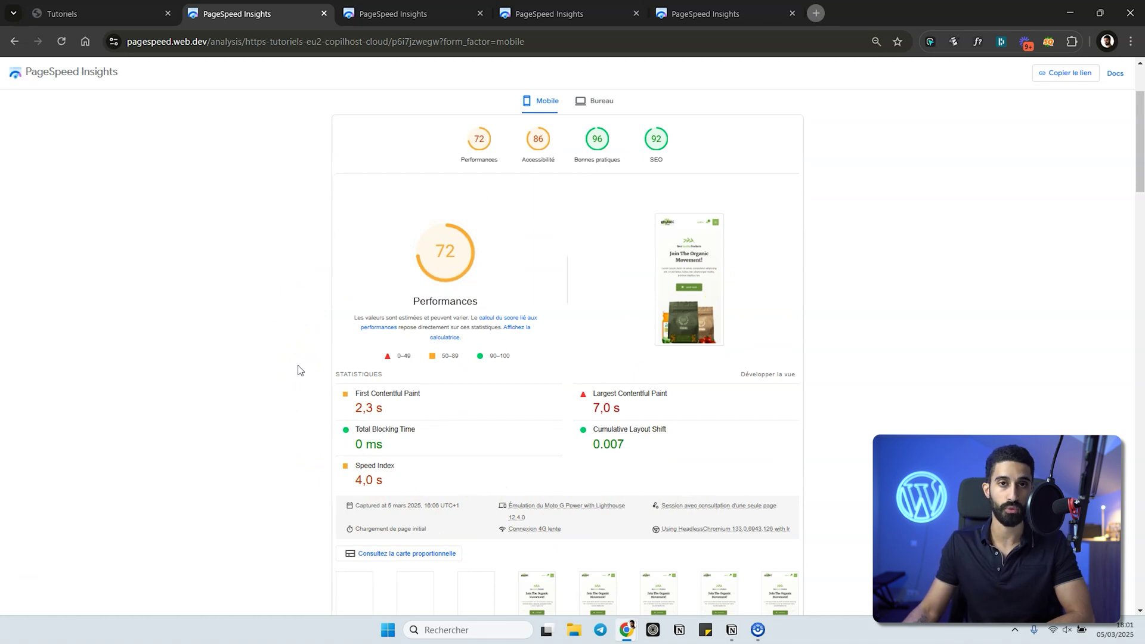
scroll(298, 373, up, 1)
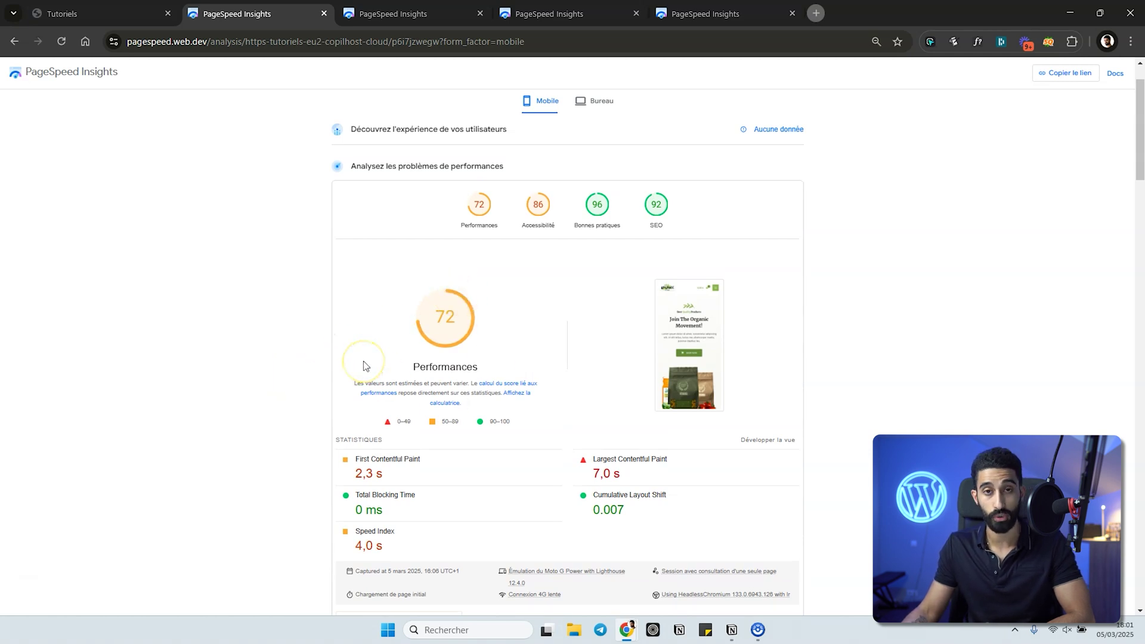
scroll(275, 228, up, 1)
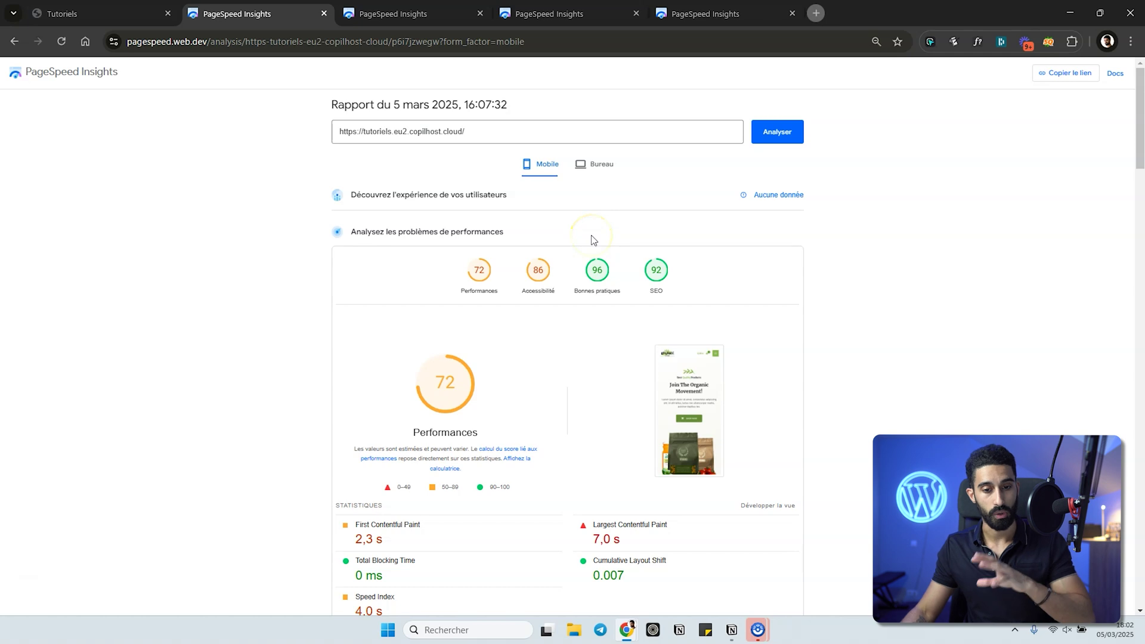
click(594, 165)
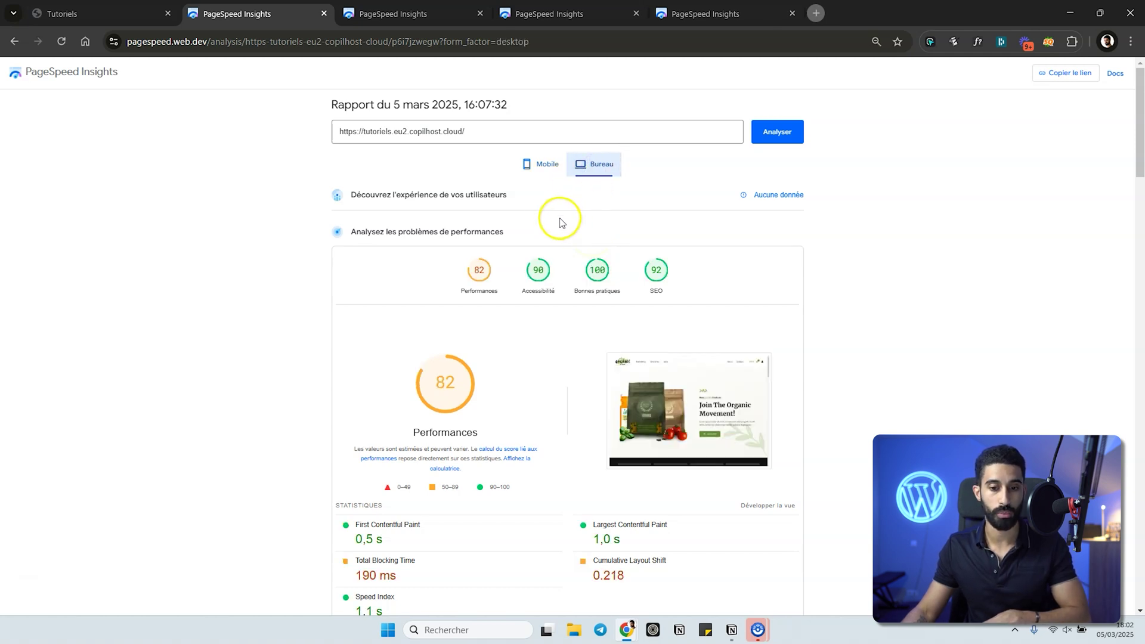
click(539, 164)
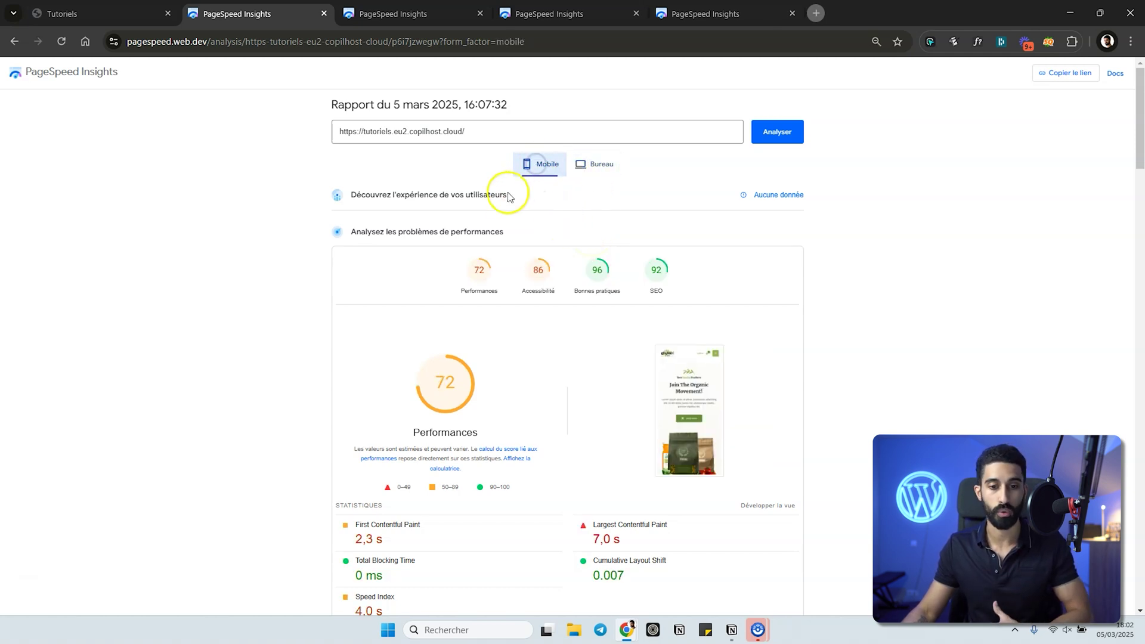
- Examine the mobile diagnostics and the details of the Largest Contentful Paint element, then collapse that audit
scroll(582, 414, down, 1)
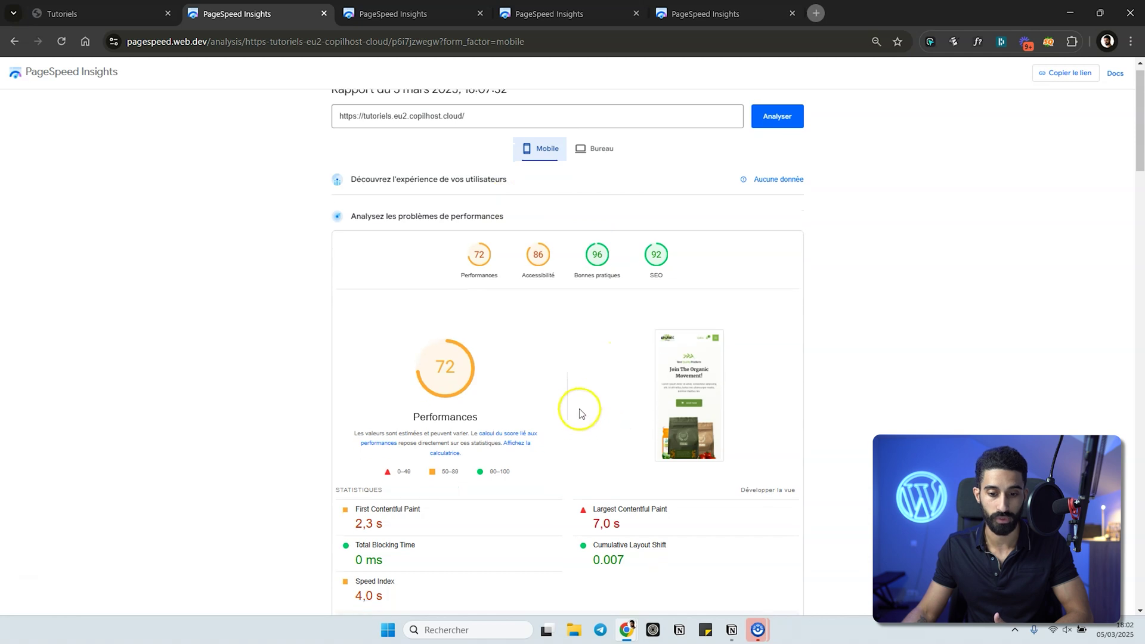
scroll(582, 413, down, 1)
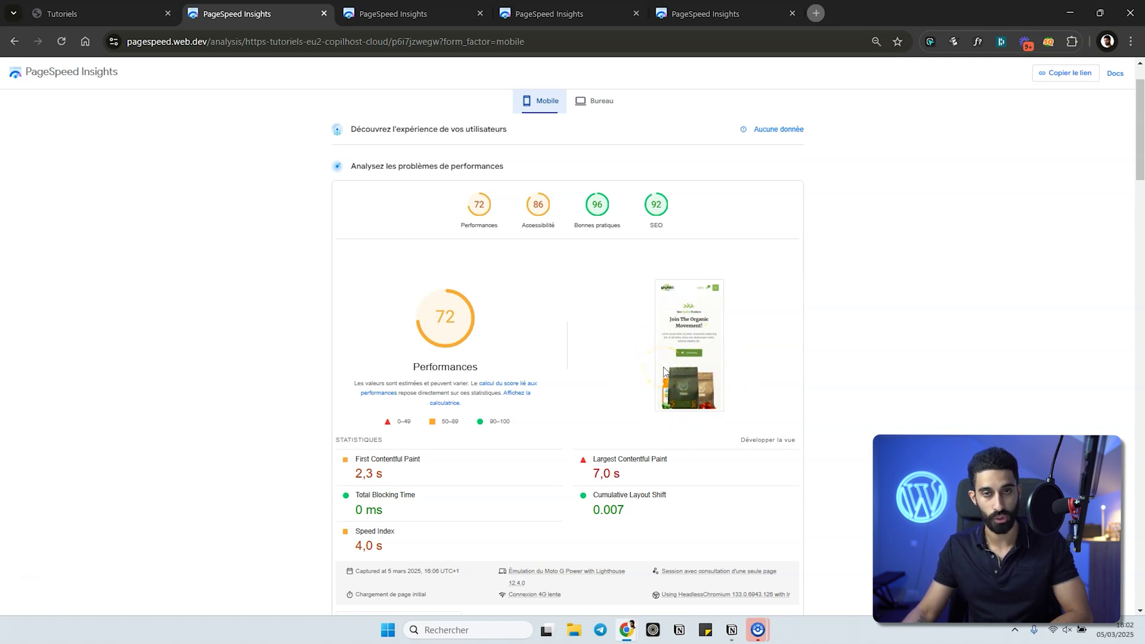
scroll(465, 315, down, 4)
scroll(464, 314, down, 3)
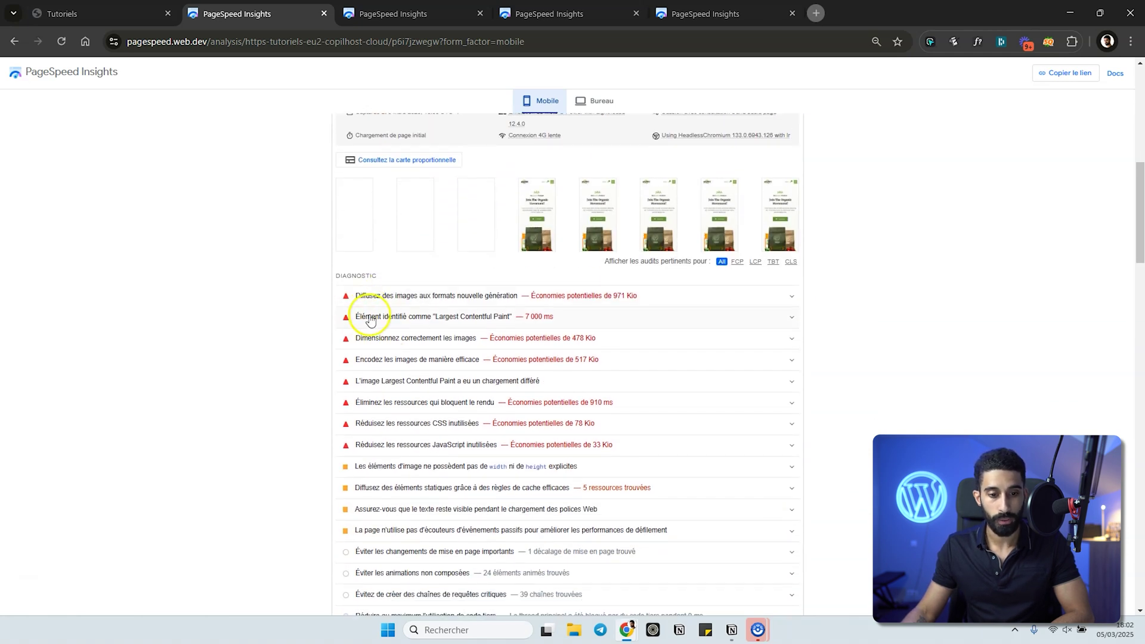
click(491, 322)
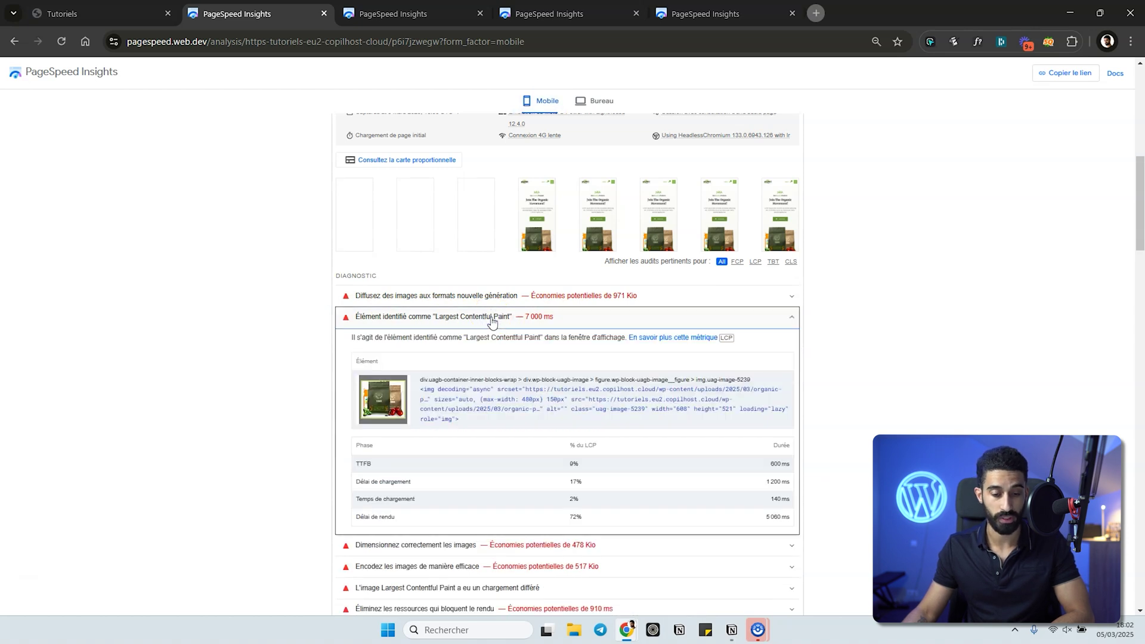
scroll(465, 316, down, 1)
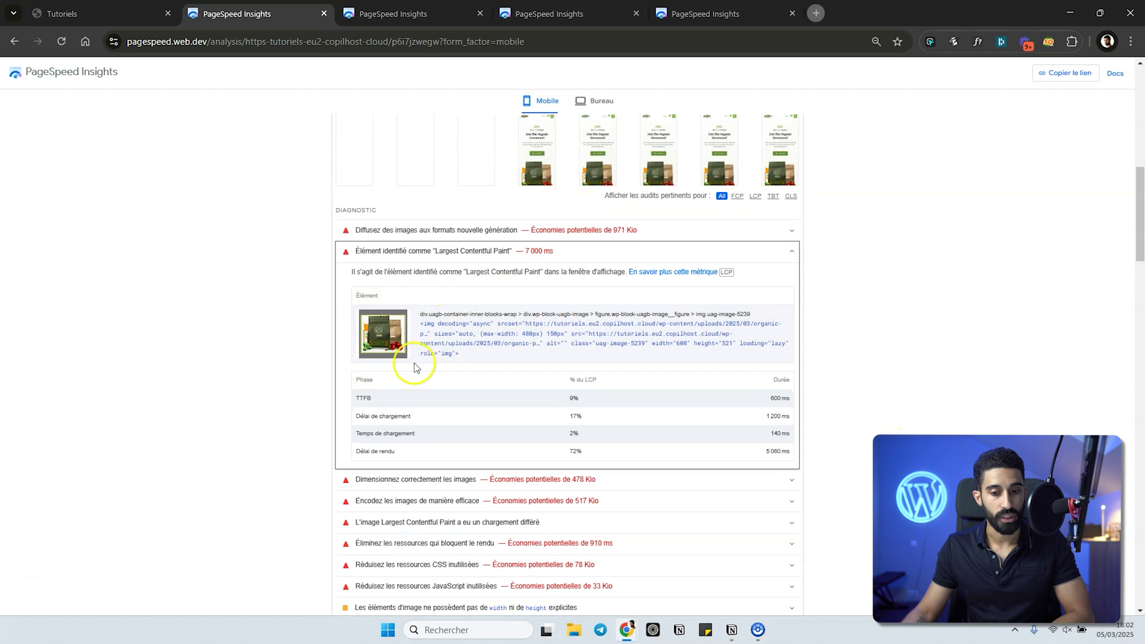
click(406, 254)
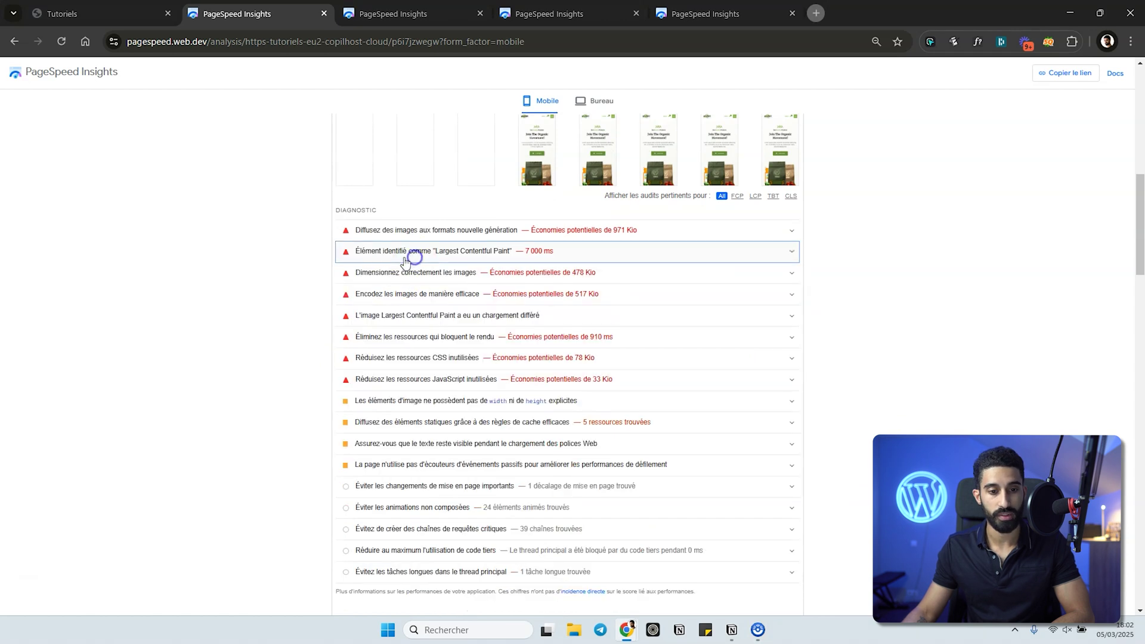
- Compare the Largest Contentful Paint metric with its diagnostic's phase breakdown and return to the report's performance scores
scroll(338, 345, up, 6)
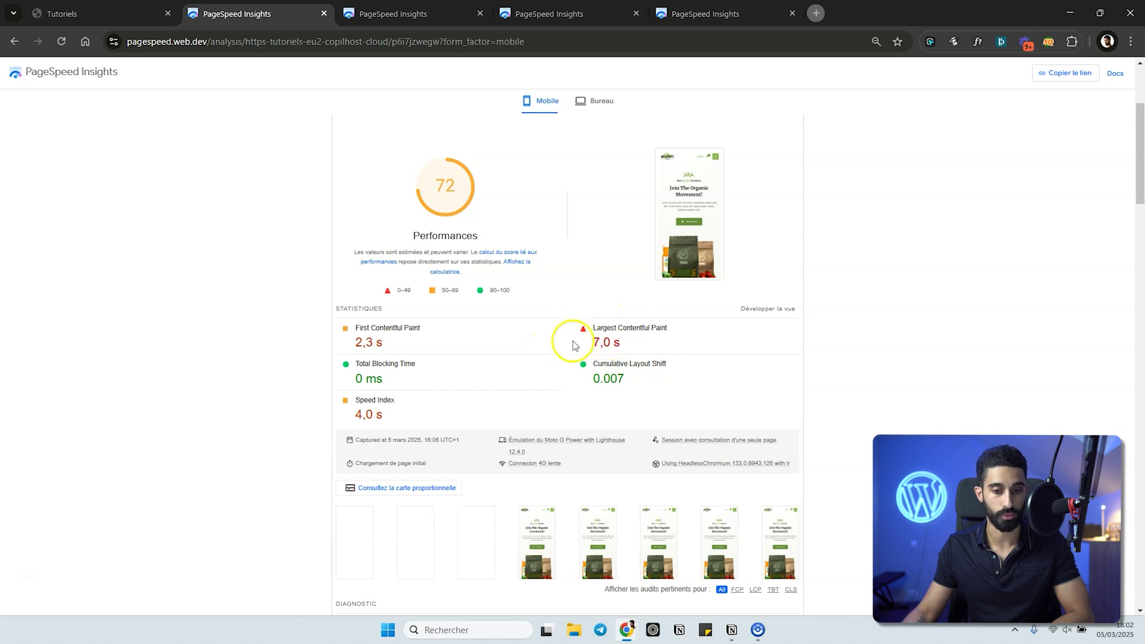
scroll(574, 344, down, 5)
scroll(513, 319, up, 1)
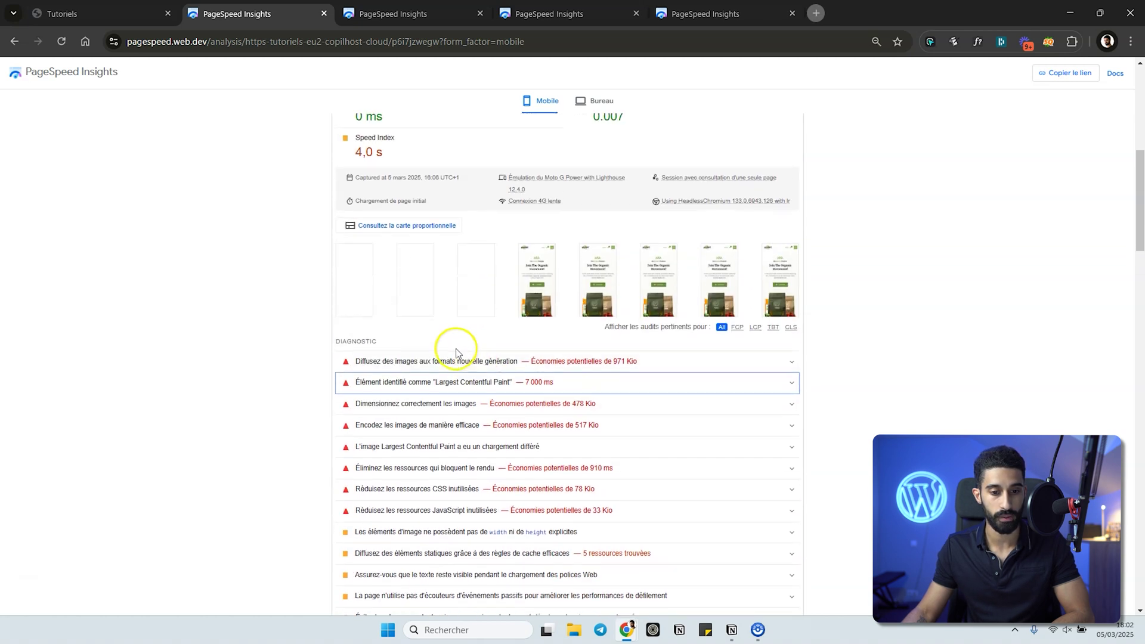
click(363, 387)
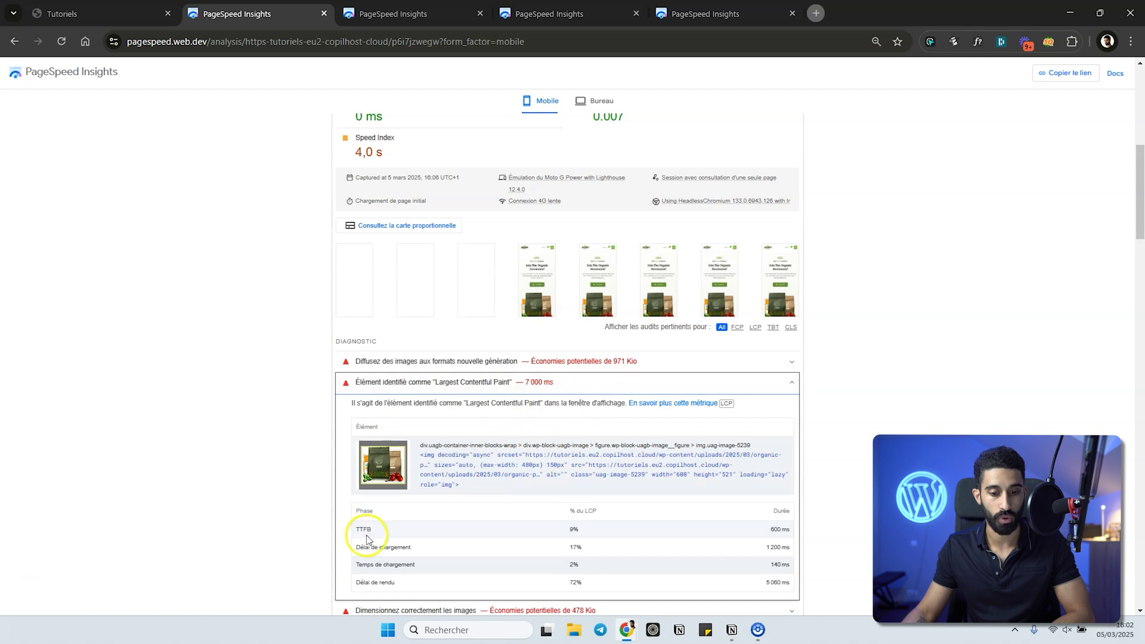
drag(525, 382, 551, 387)
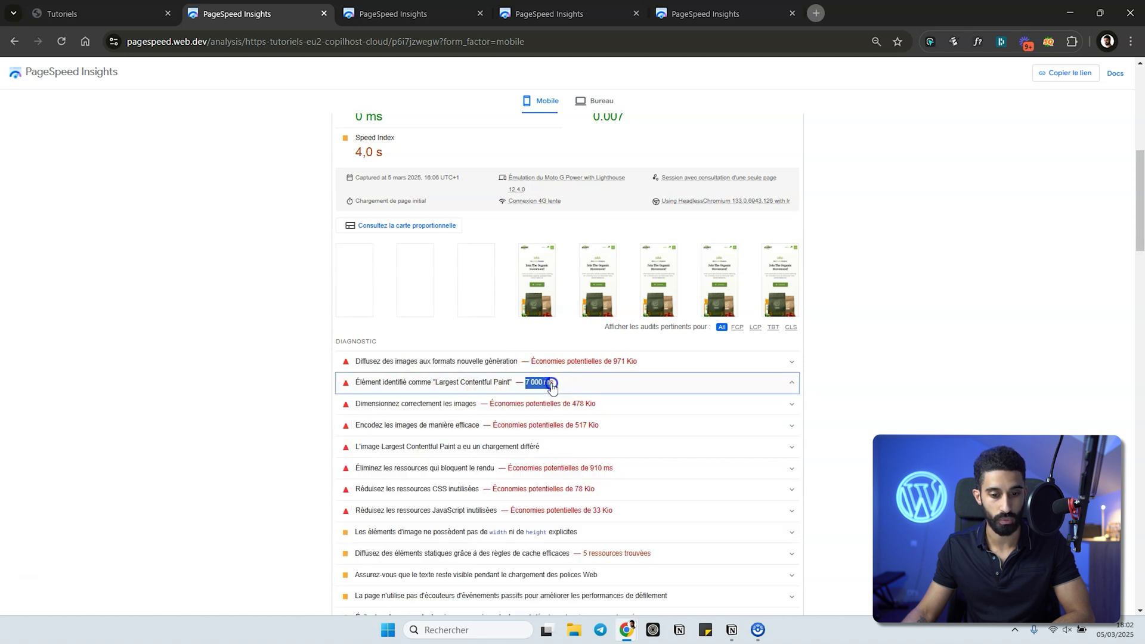
scroll(275, 328, up, 6)
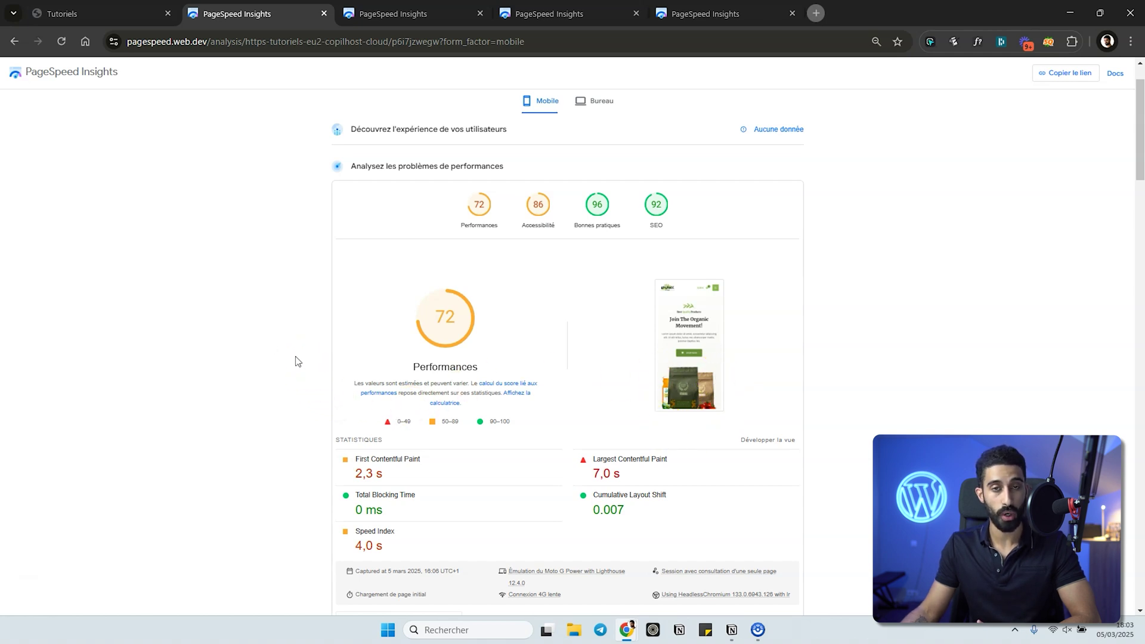
scroll(304, 362, up, 2)
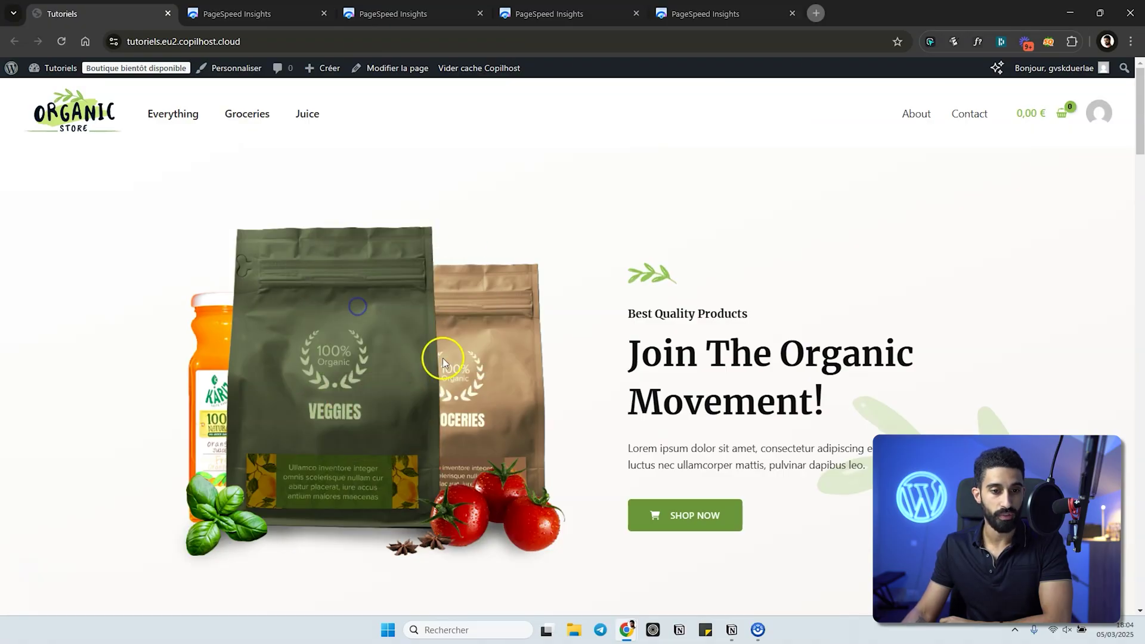
- Open the store's Home page for editing and select the hero image of the product bags
click(396, 68)
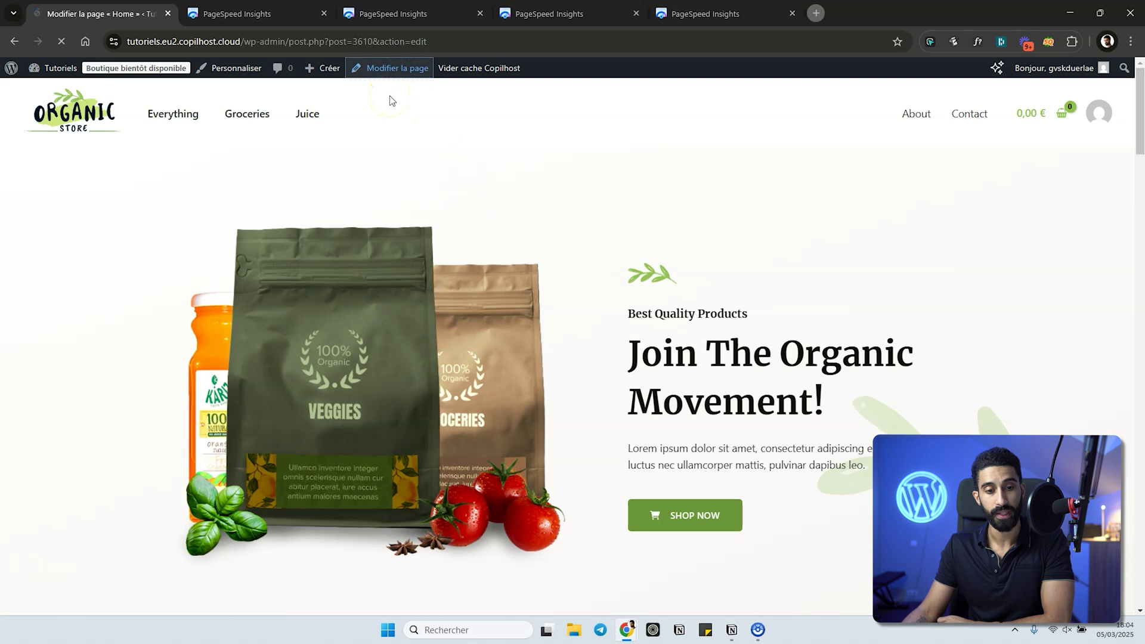
click(316, 222)
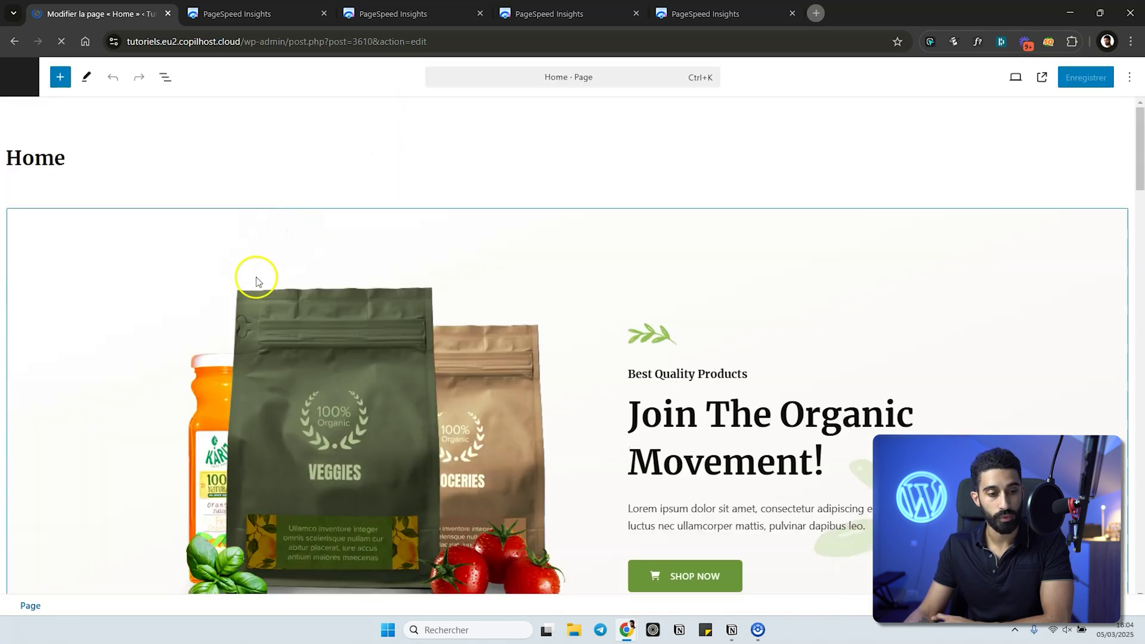
click(267, 365)
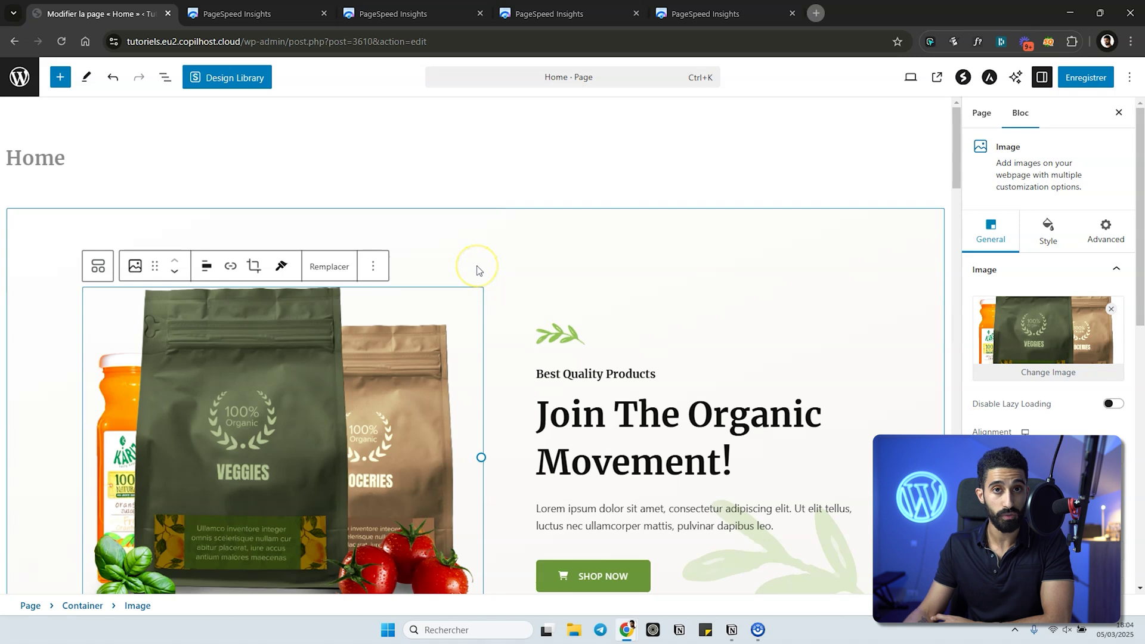
- Open the media library from the hero image block and check the selected file's size and pixel dimensions
click(329, 267)
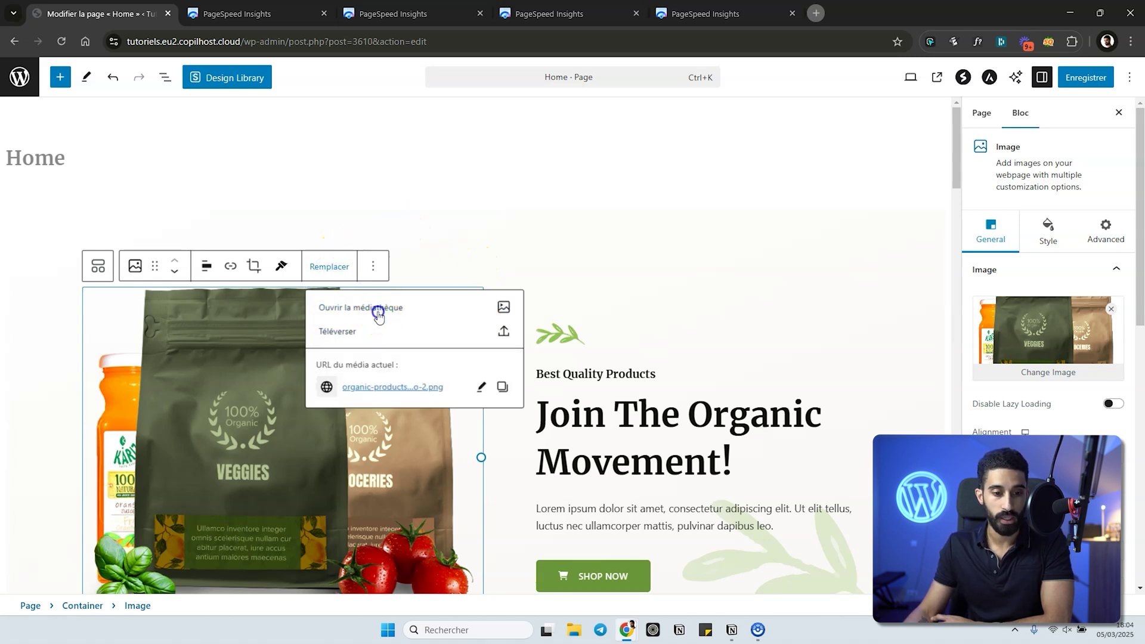
click(376, 308)
scroll(673, 284, down, 3)
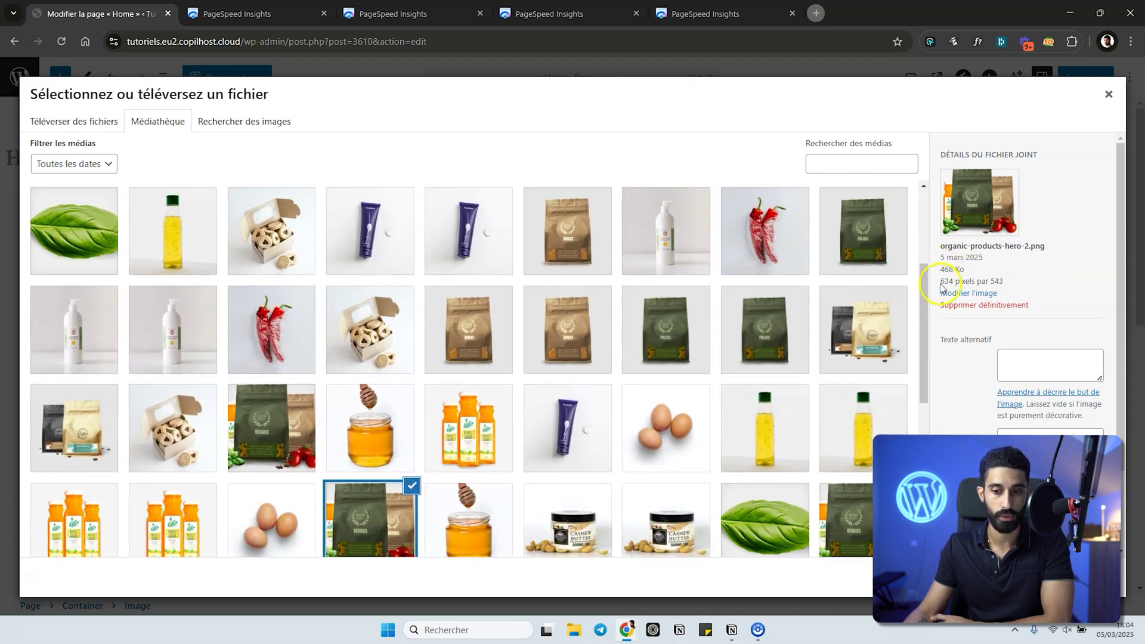
drag(946, 282, 1016, 287)
click(1005, 279)
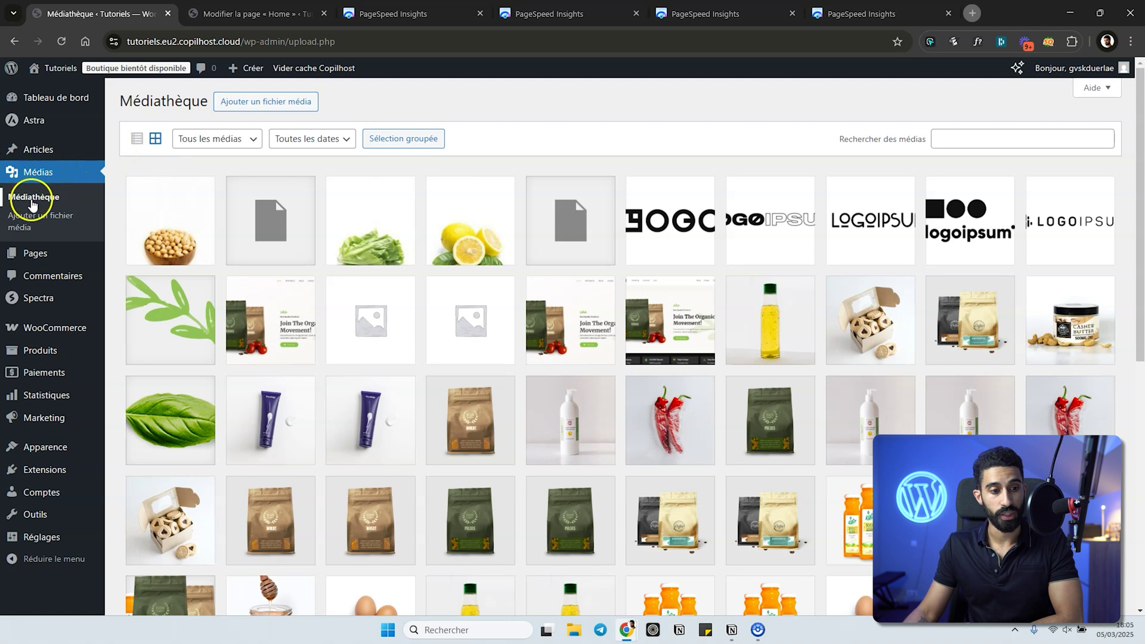
- Open the attachment details of organic-products-hero-2.png in the site's media library and download the file
scroll(586, 198, down, 6)
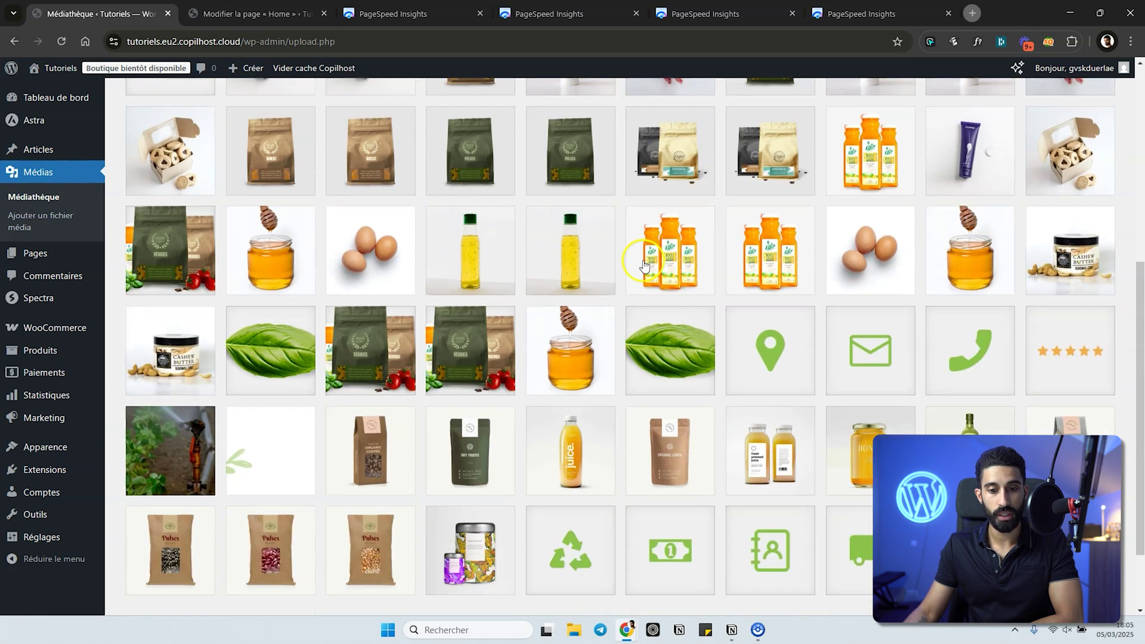
click(380, 314)
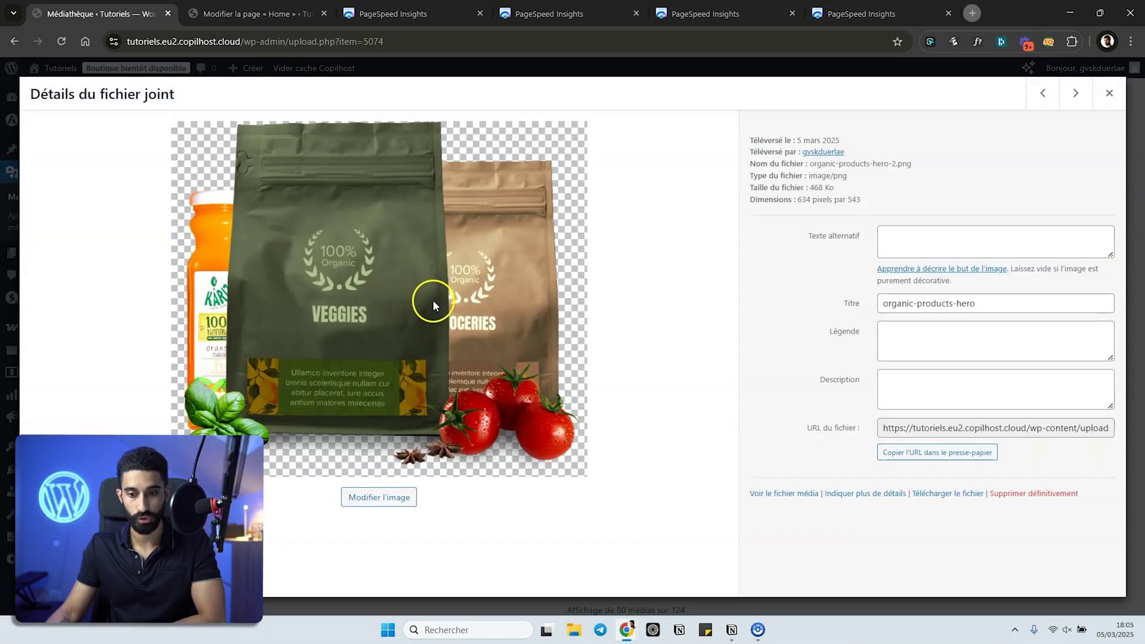
click(942, 494)
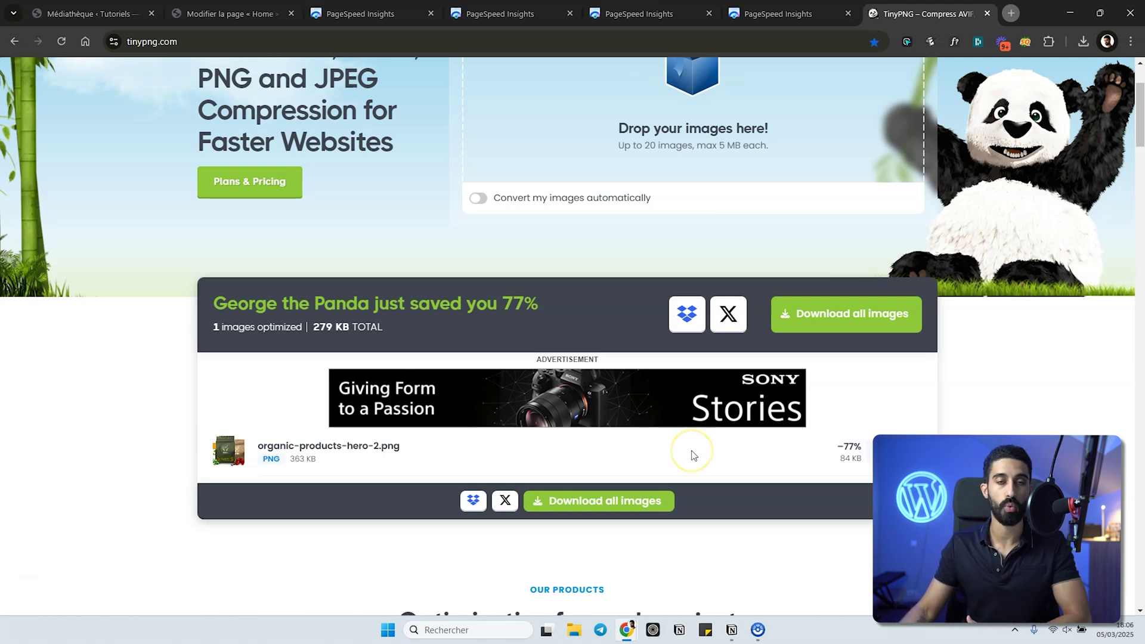
- Return to the attachment details of organic-products-hero-2.png and check the image's dimensions
key(ctrl+1)
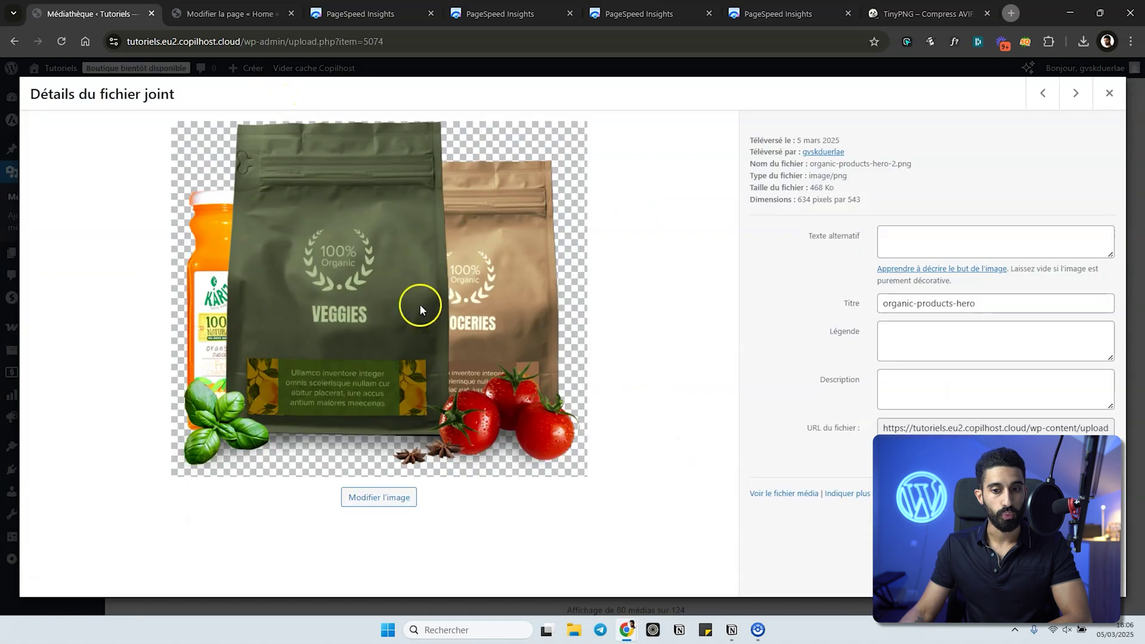
drag(861, 199, 783, 201)
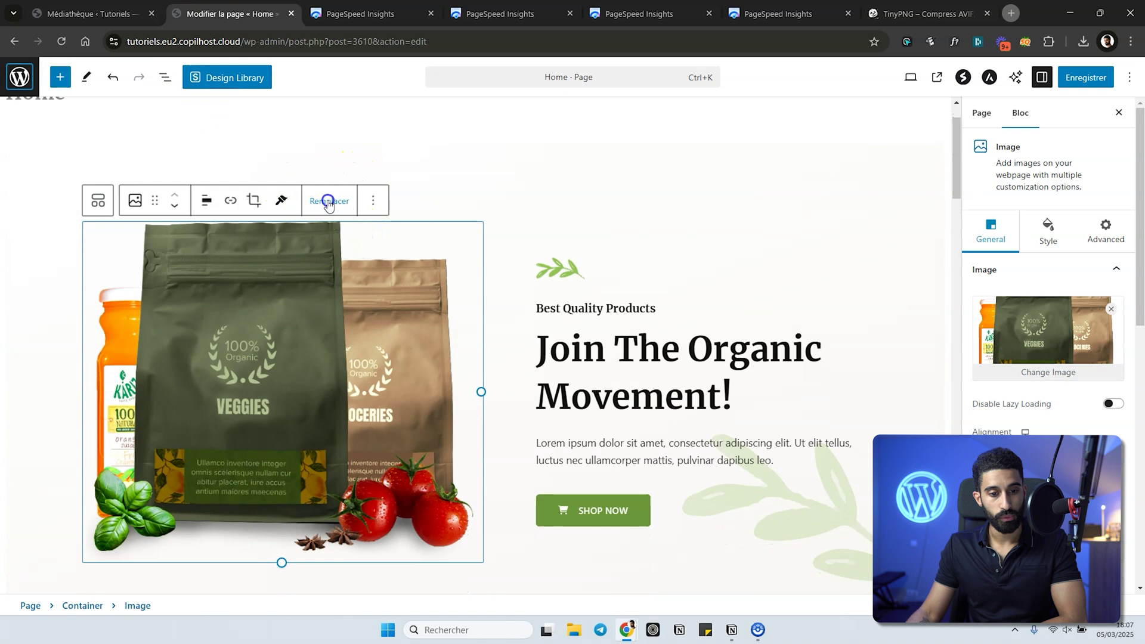
- Upload the compressed organic-products-newhero-1.png, use it to replace the hero image of the product bags, and save the page
click(327, 203)
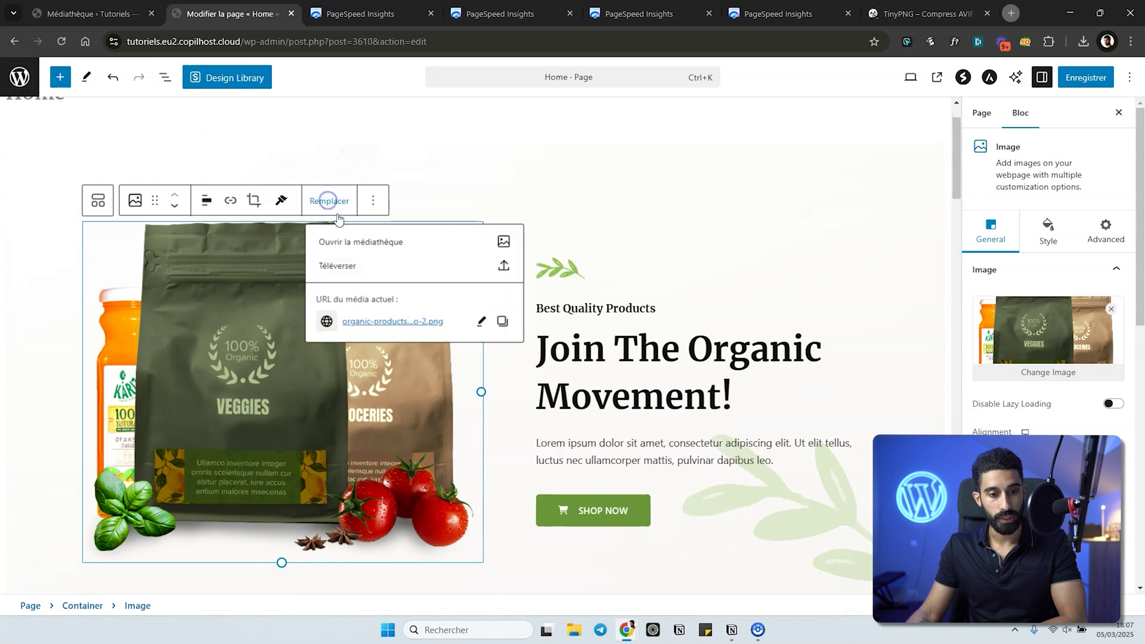
click(320, 235)
click(91, 125)
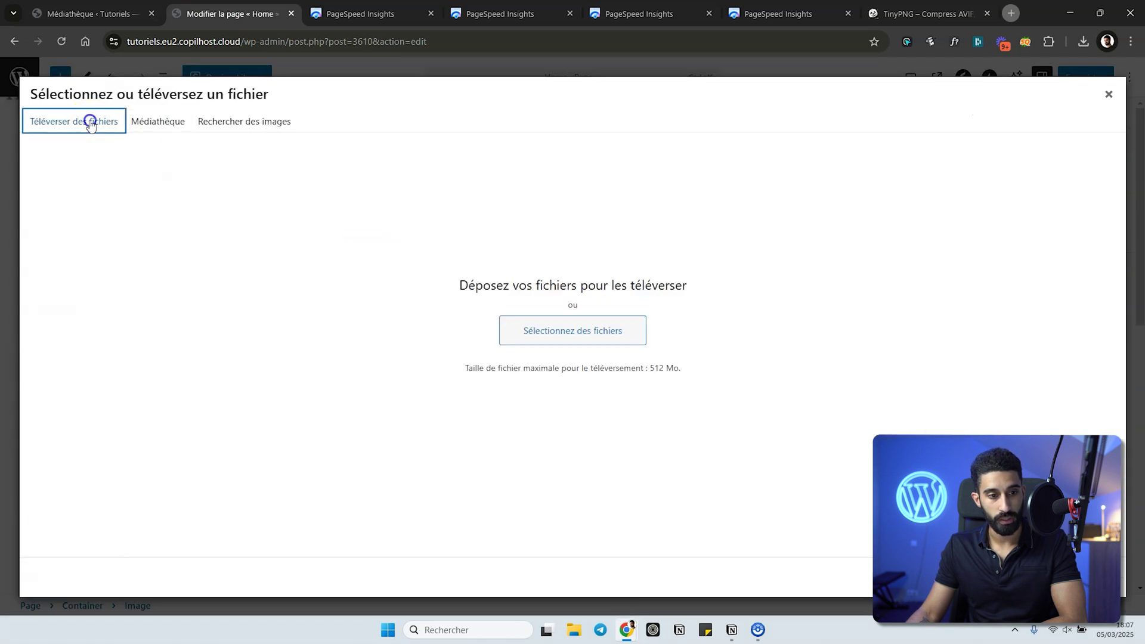
click(559, 337)
click(361, 373)
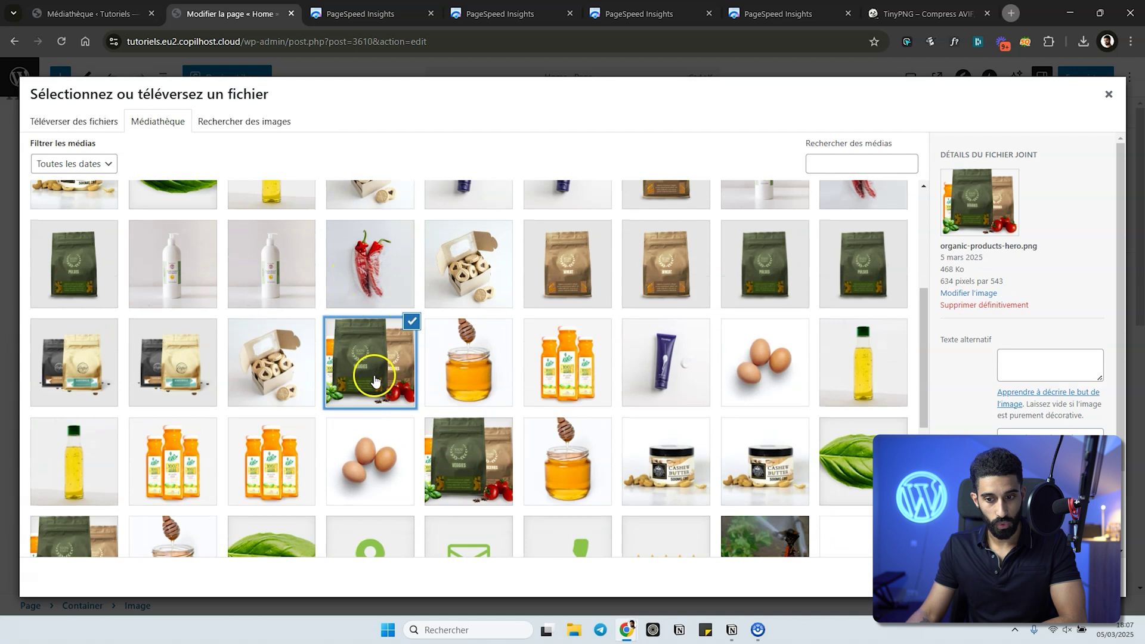
scroll(636, 351, up, 5)
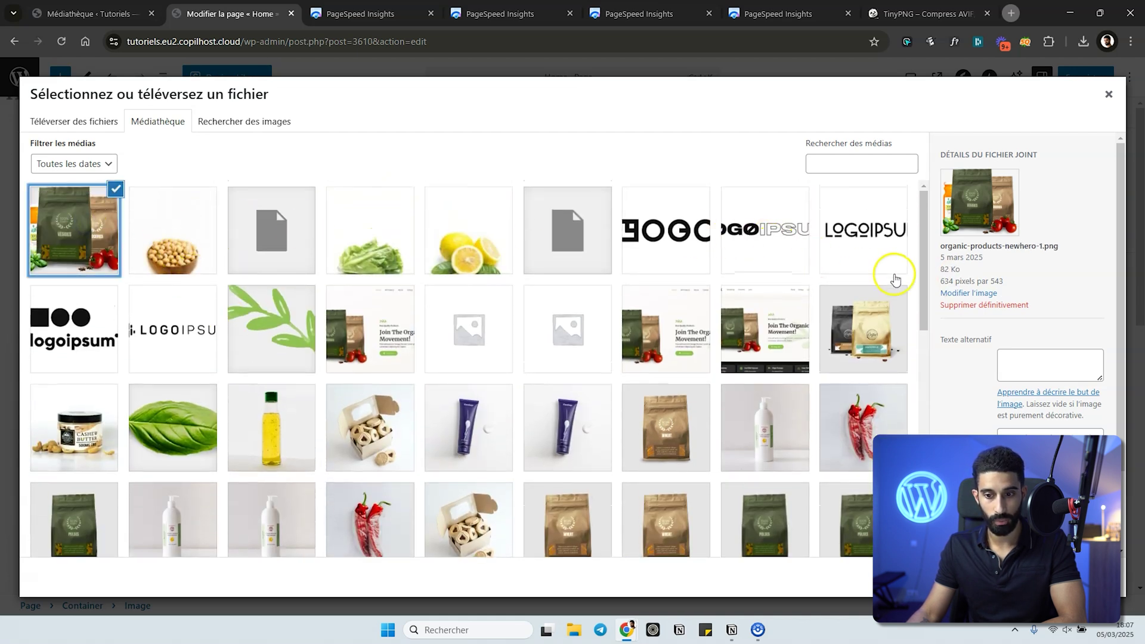
click(1082, 577)
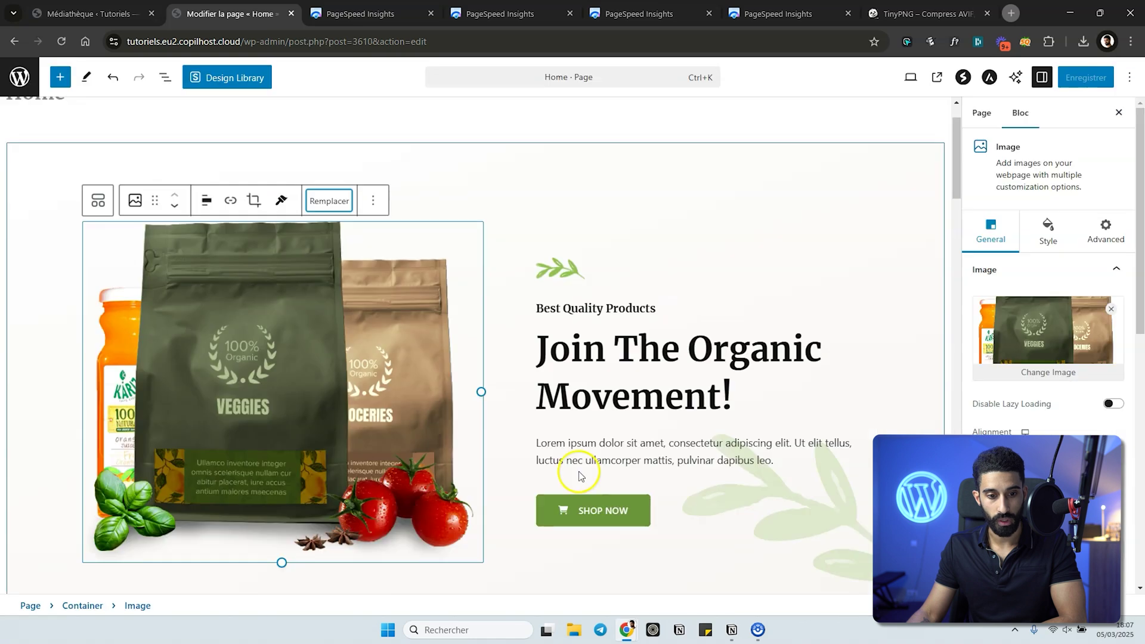
click(1101, 84)
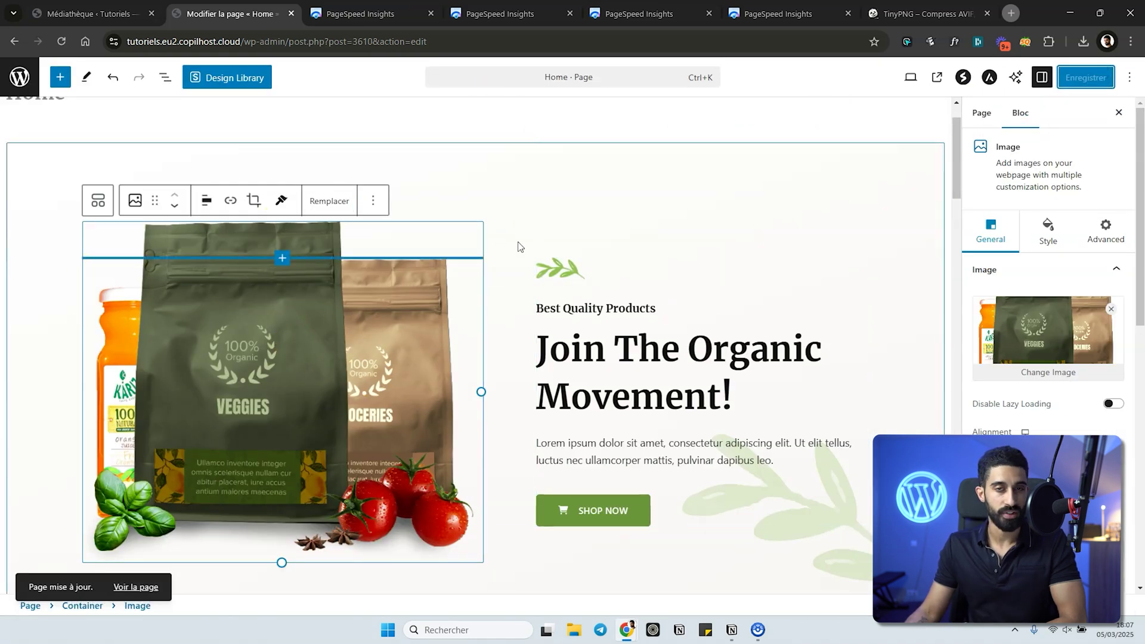
- Select the hero section's container, show its background style settings, and switch the page preview to Mobile
click(535, 154)
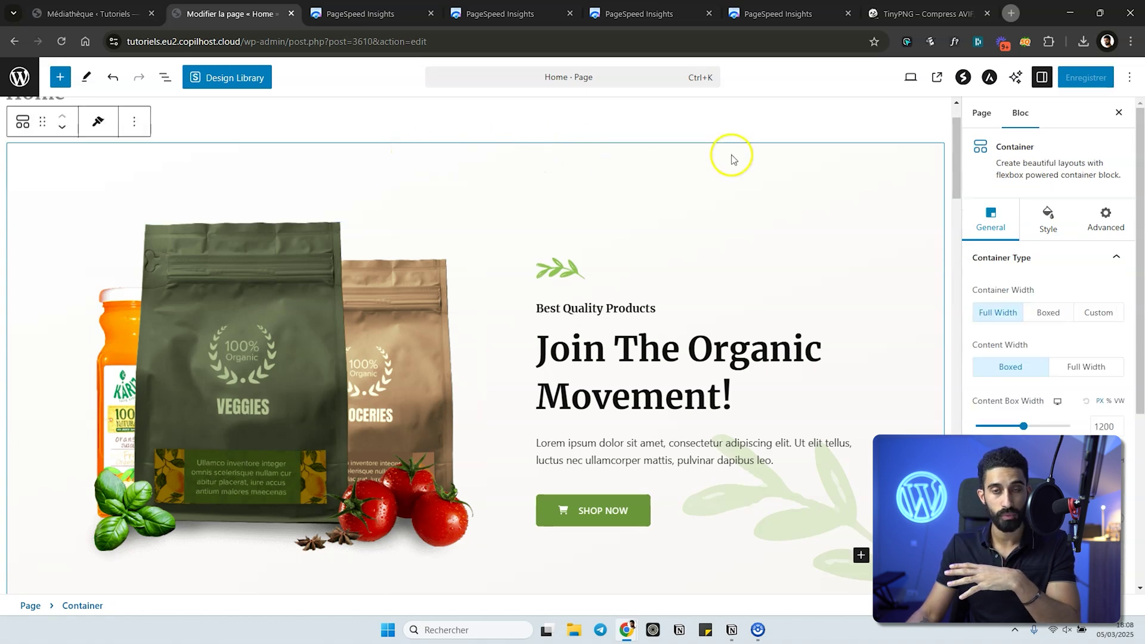
click(1041, 223)
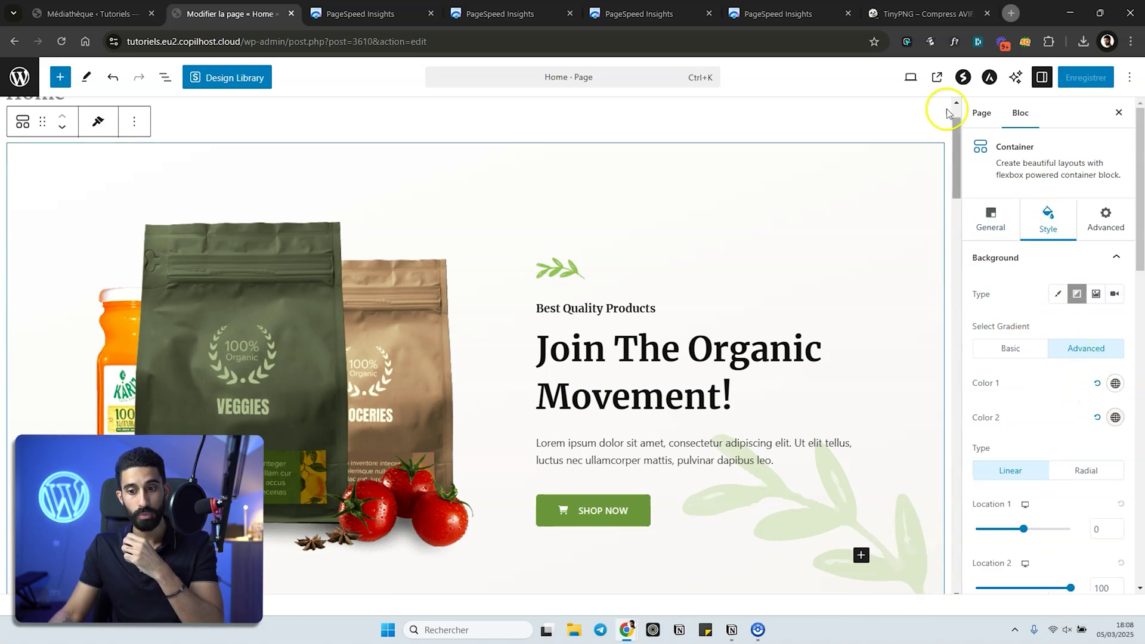
click(910, 77)
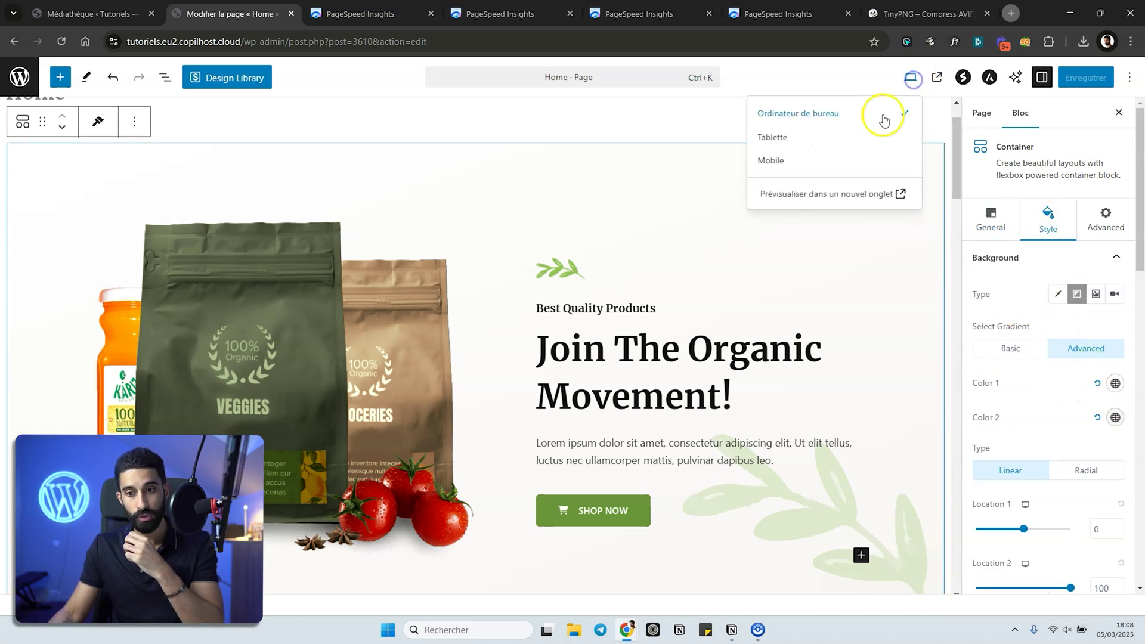
click(785, 162)
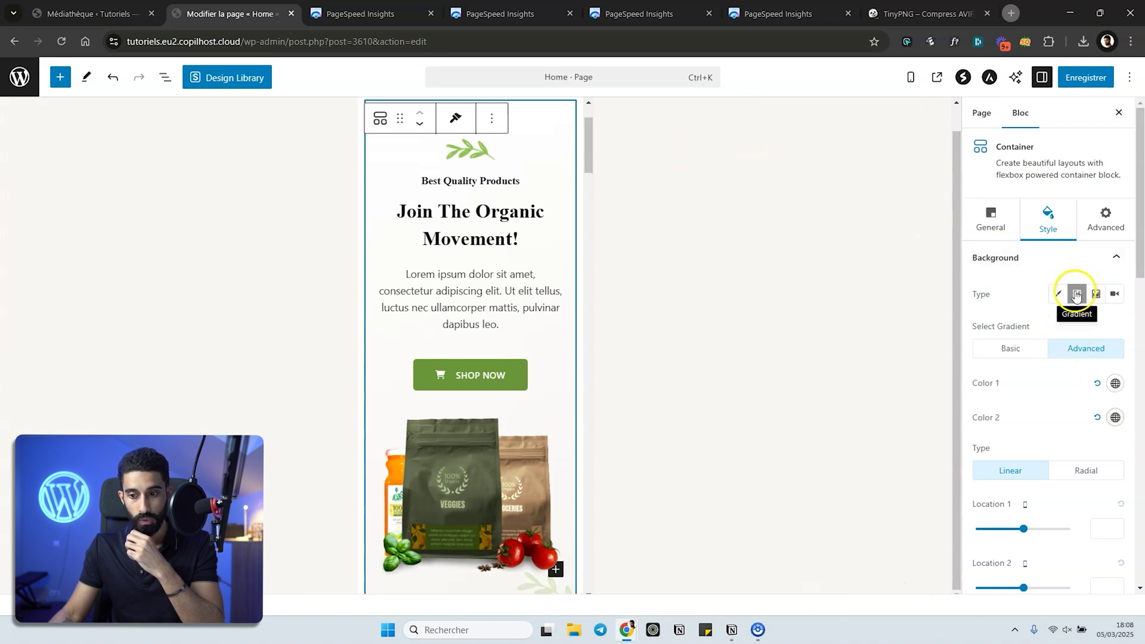
scroll(1061, 298, down, 3)
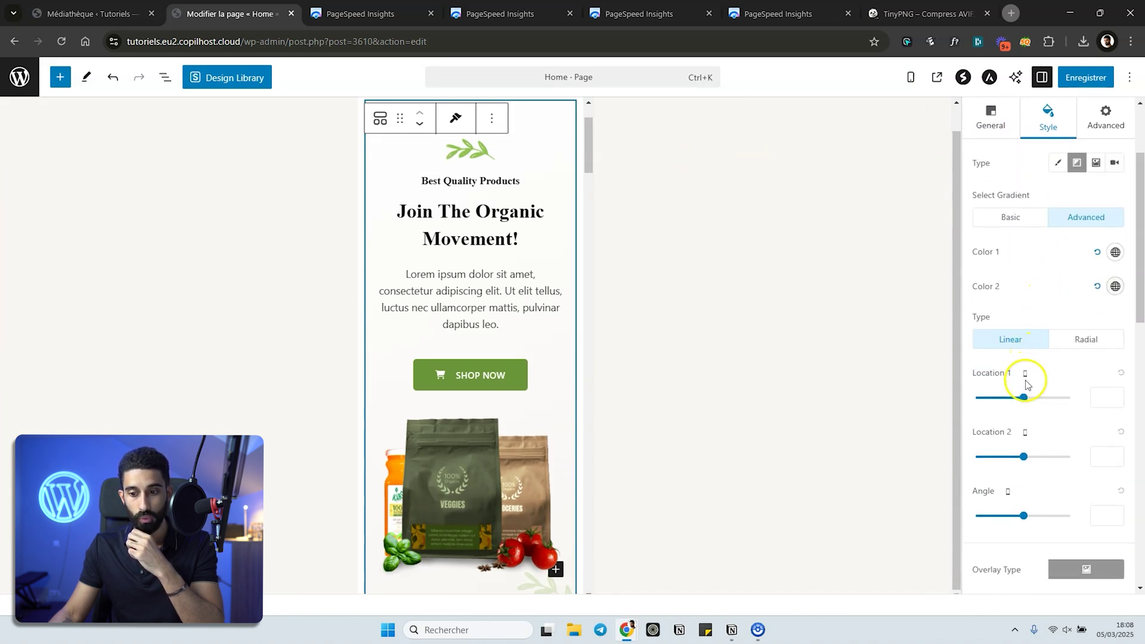
scroll(1007, 497, down, 2)
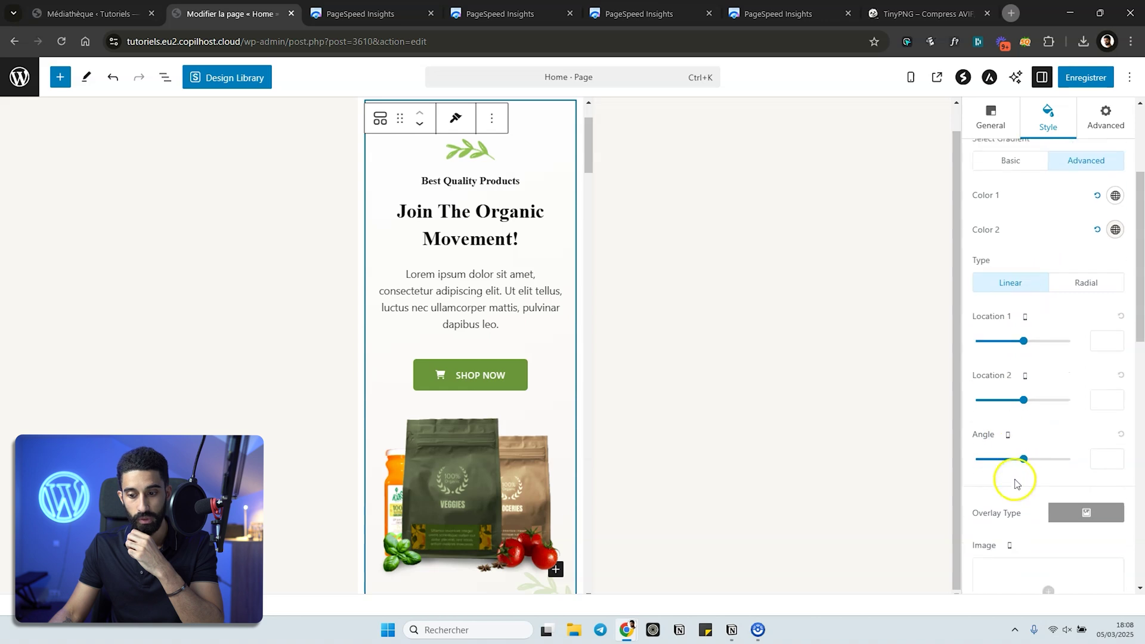
scroll(1030, 503, up, 3)
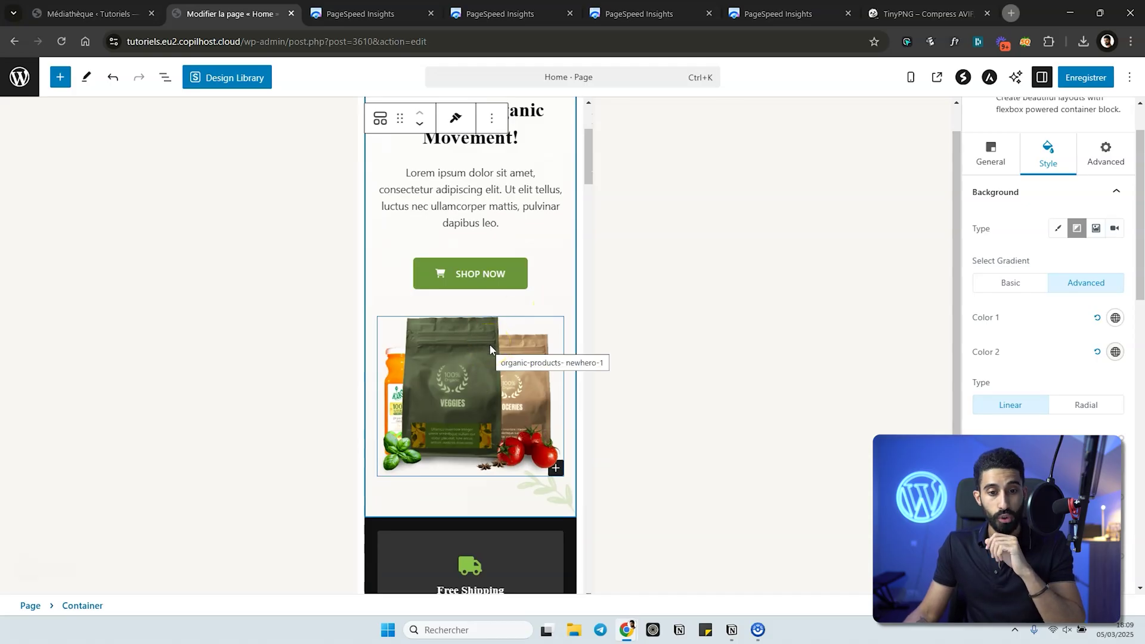
- Select the hero image in the mobile preview and set its top margin to 400 px
scroll(490, 291, up, 2)
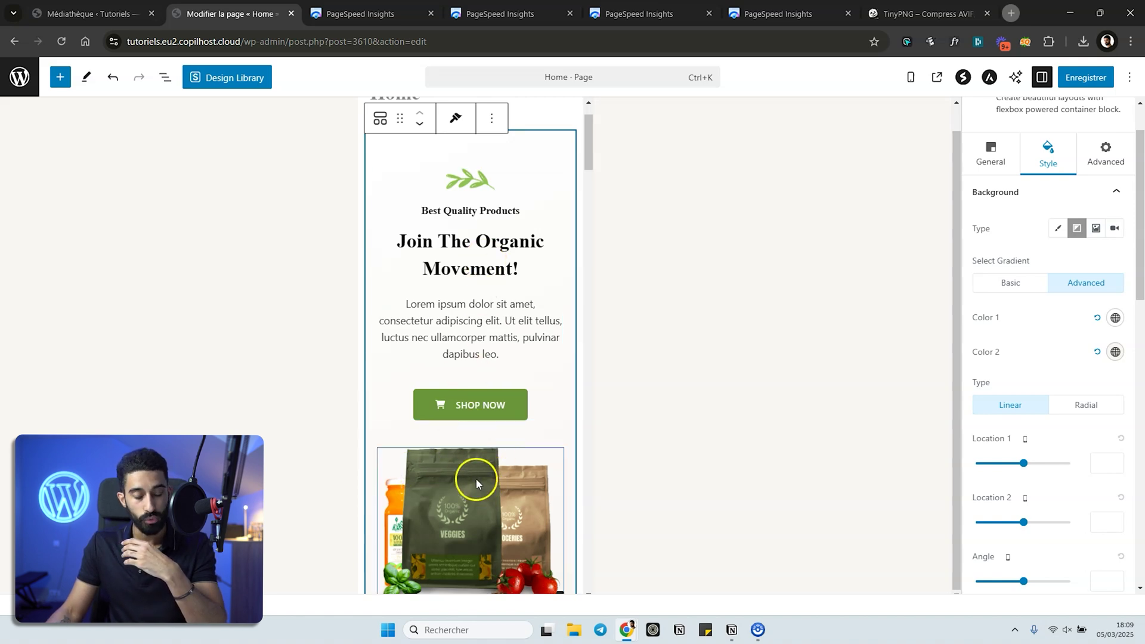
scroll(449, 435, down, 1)
scroll(448, 388, up, 1)
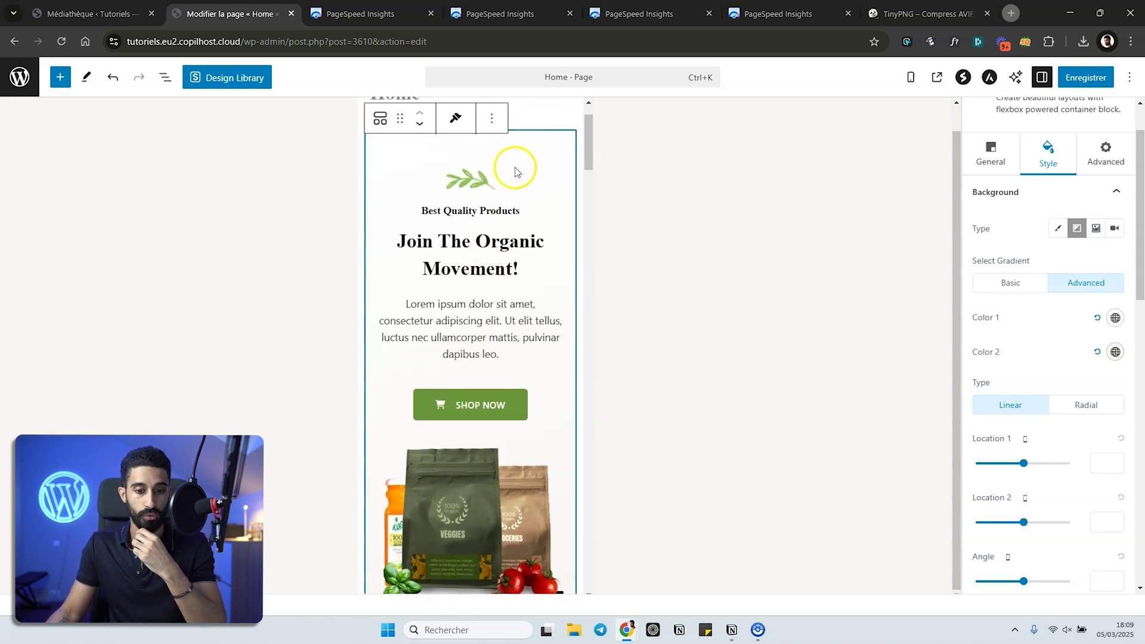
scroll(478, 322, down, 2)
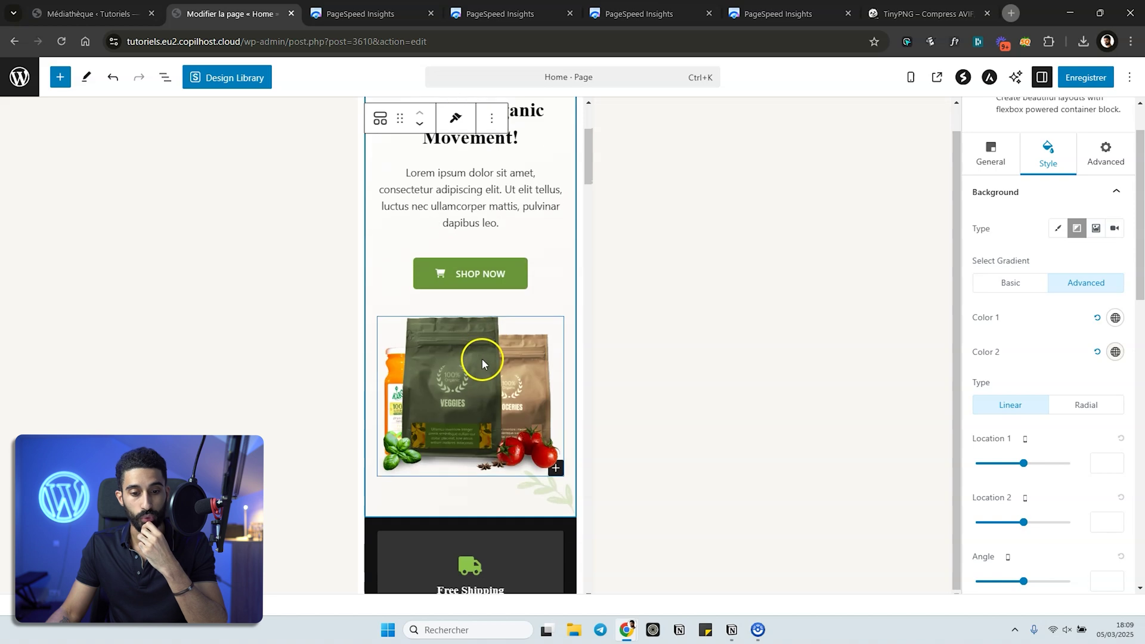
click(481, 359)
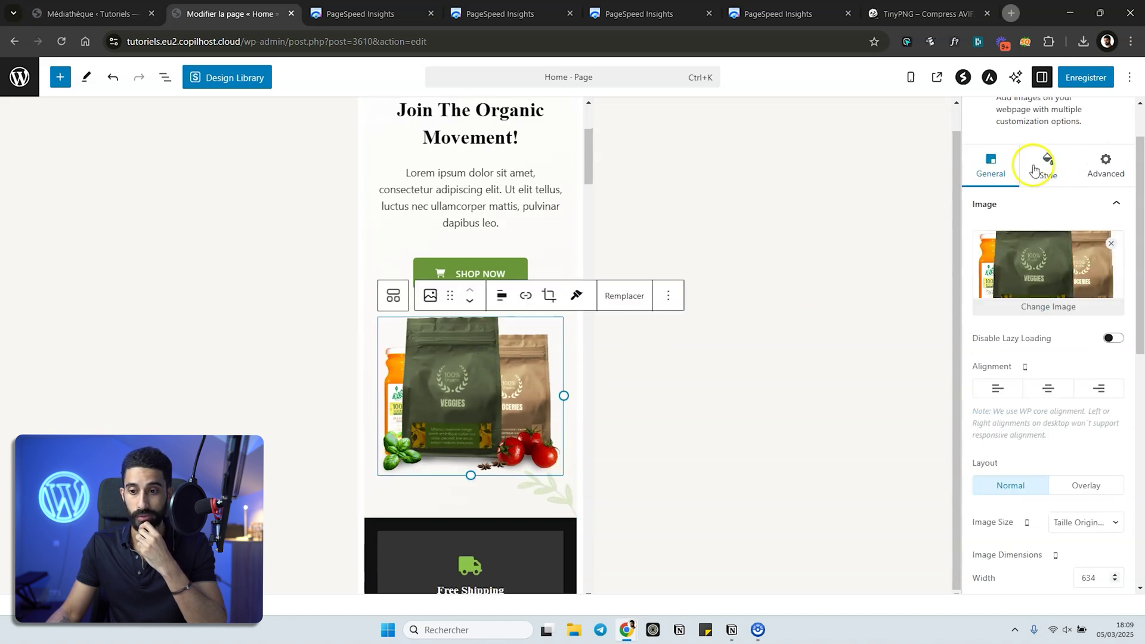
click(1043, 165)
scroll(1000, 299, down, 1)
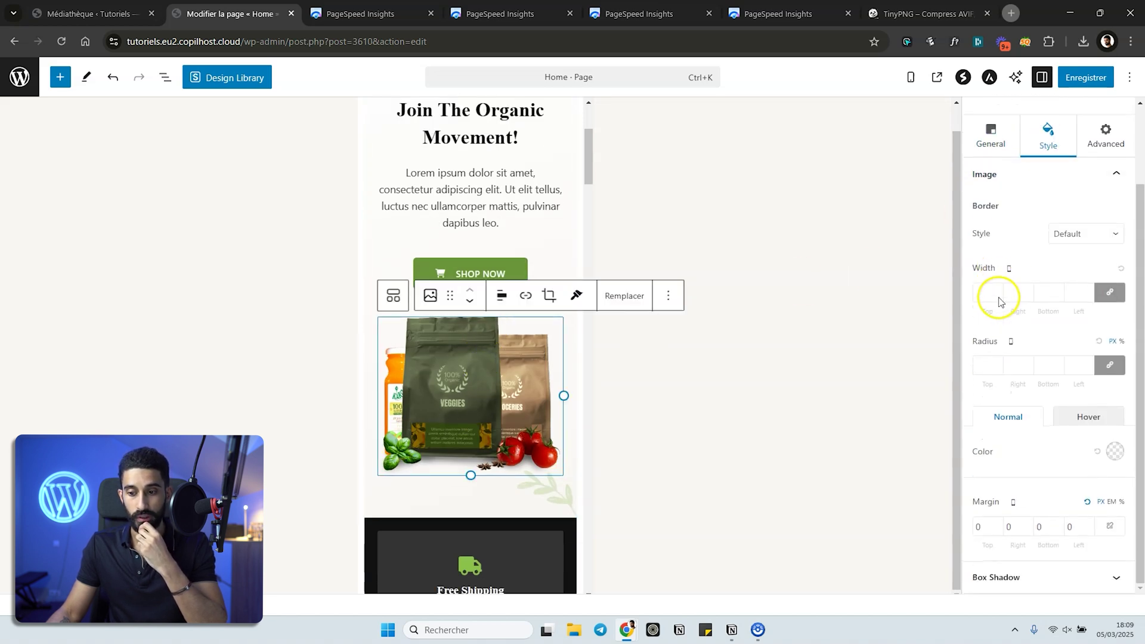
double_click(974, 525)
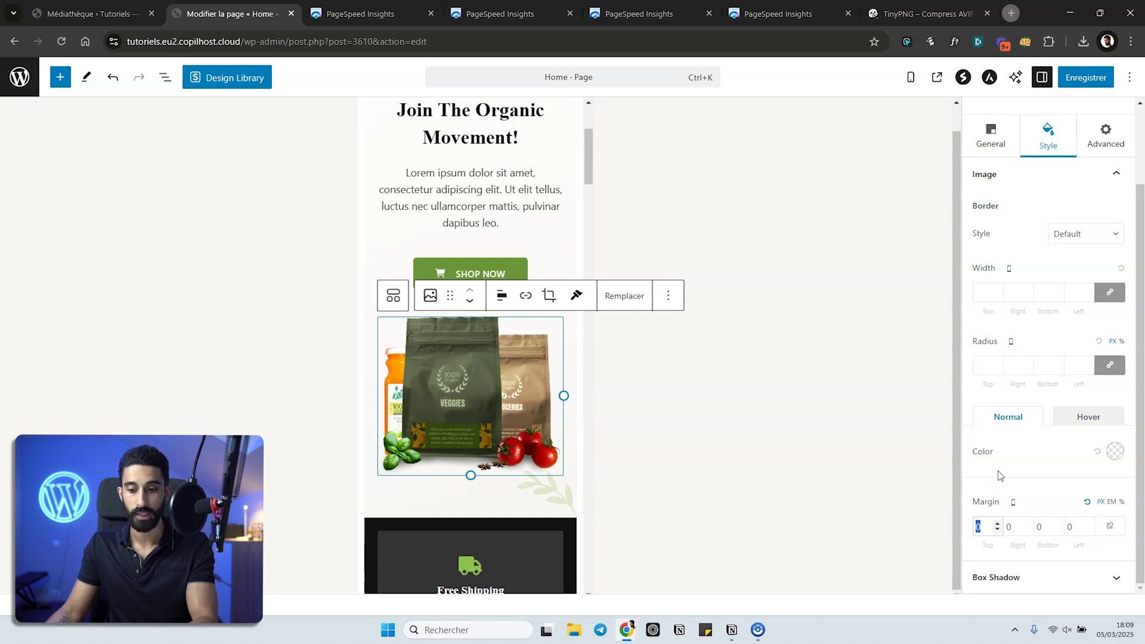
text(400)
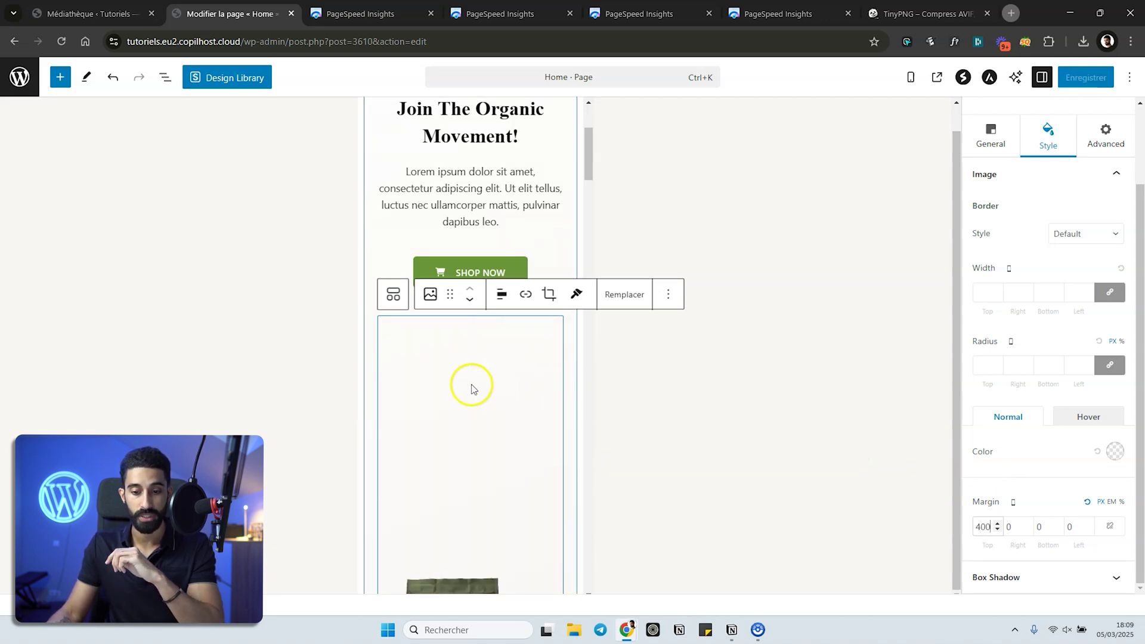
- Check the mobile hero section's spacing between the Shop Now button and the image, and save the page
scroll(477, 364, down, 2)
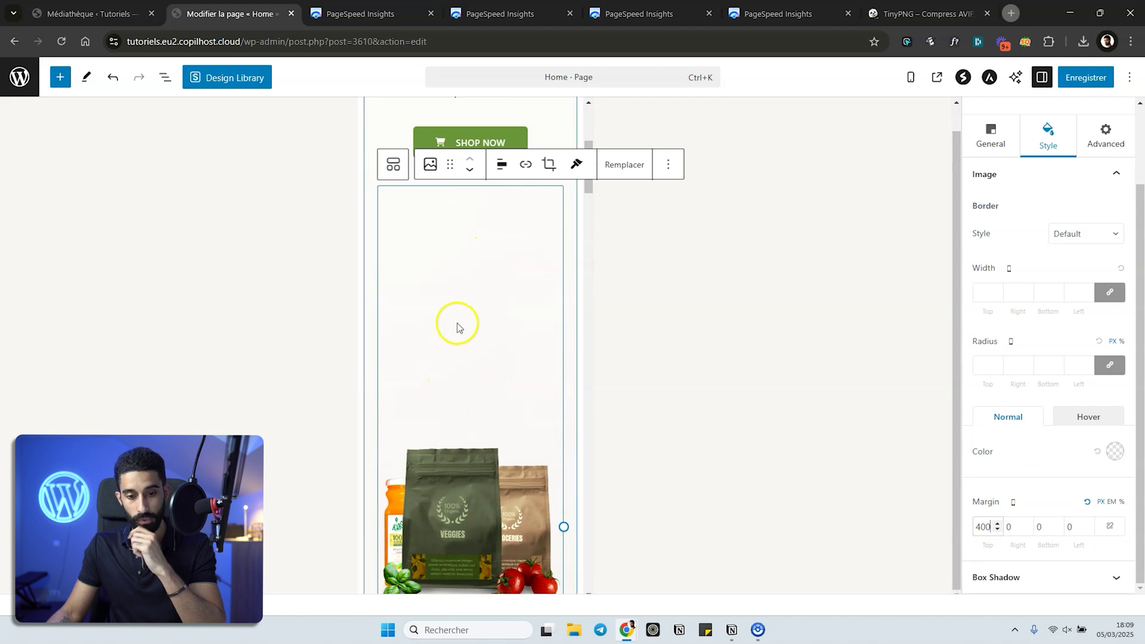
scroll(454, 283, up, 1)
scroll(461, 256, up, 3)
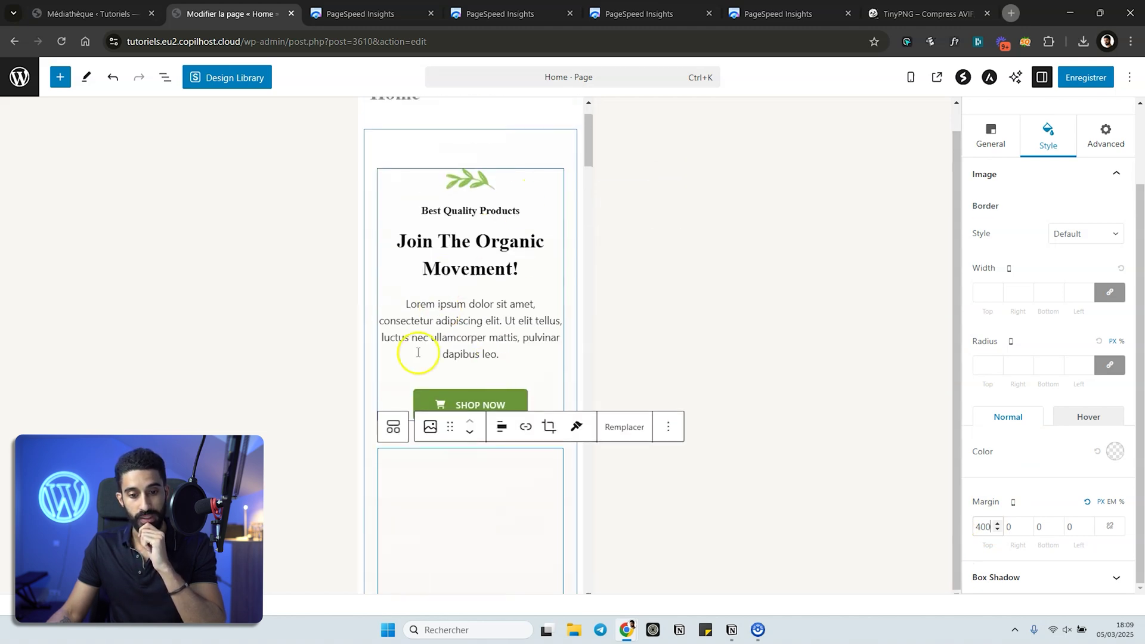
click(1085, 77)
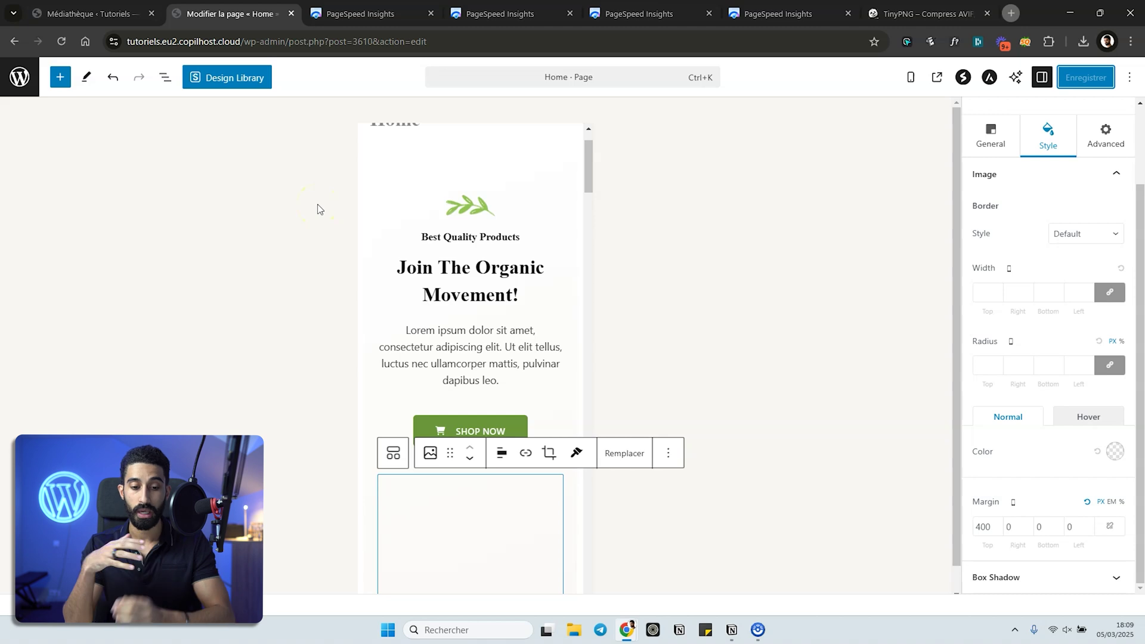
click(371, 154)
- Compare the mobile performance scores and page previews in the PageSpeed Insights reports of 16:07:32 and 16:15:32
click(358, 13)
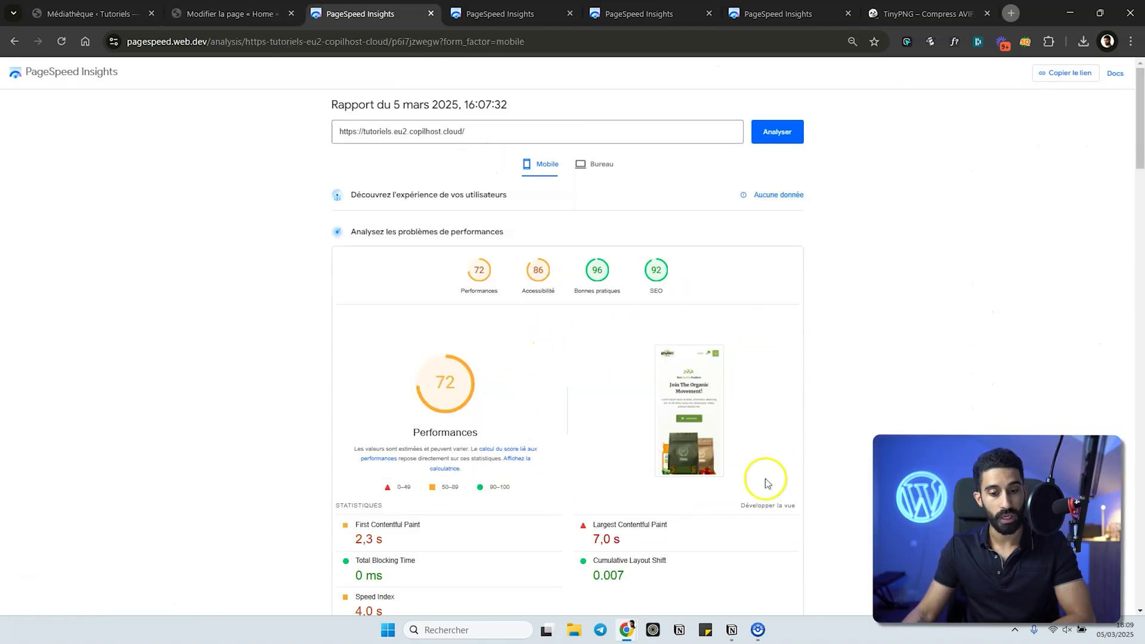
key(ctrl+Tab)
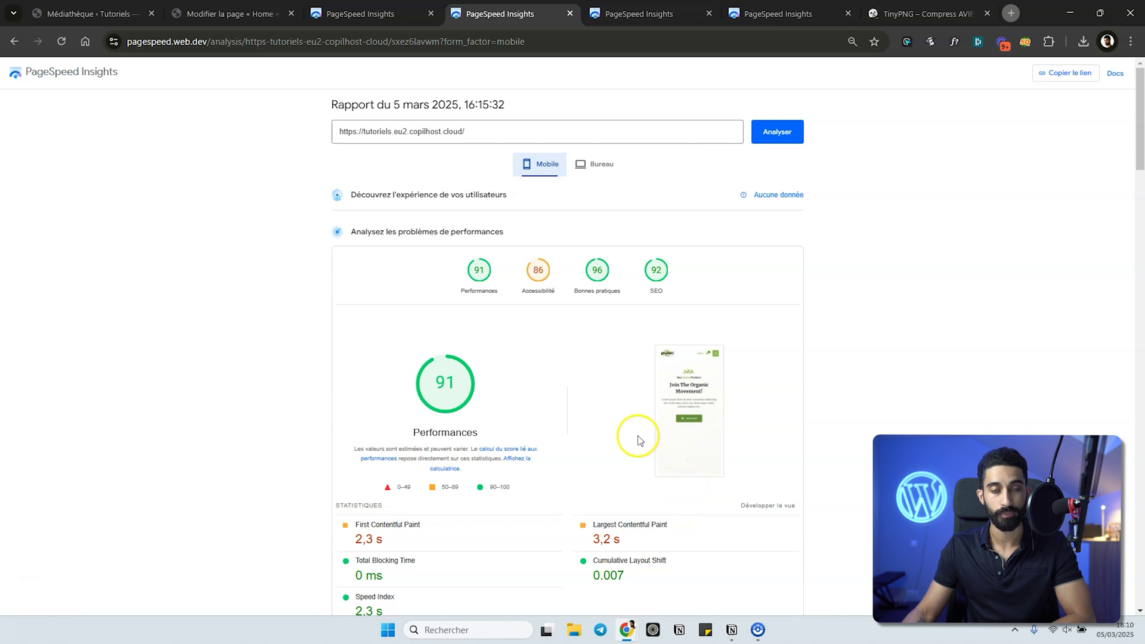
click(409, 15)
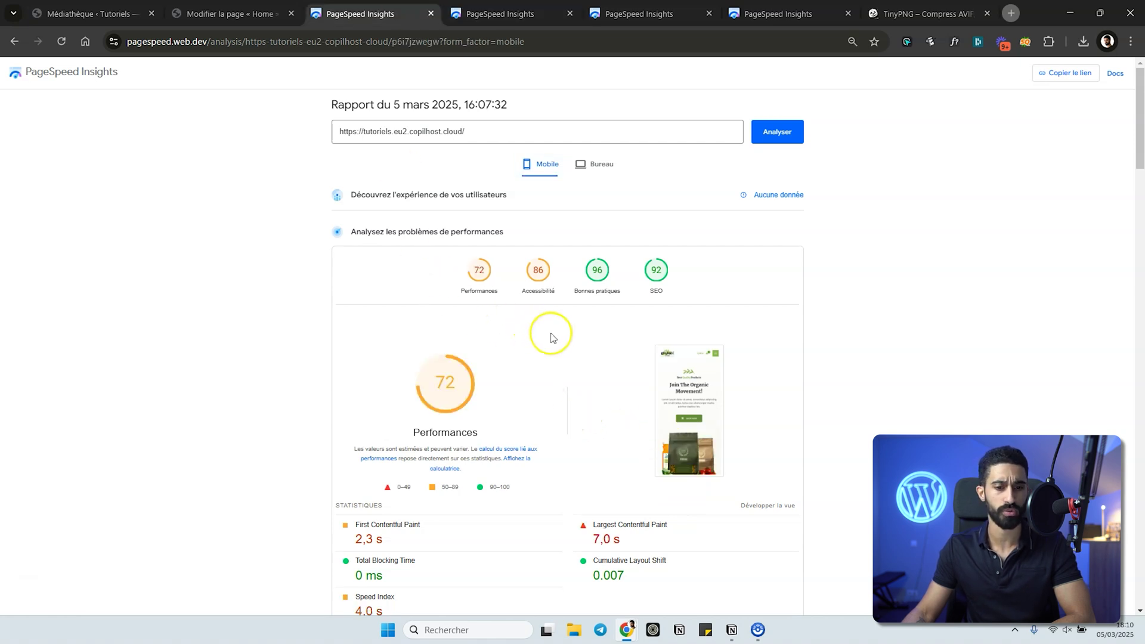
click(485, 17)
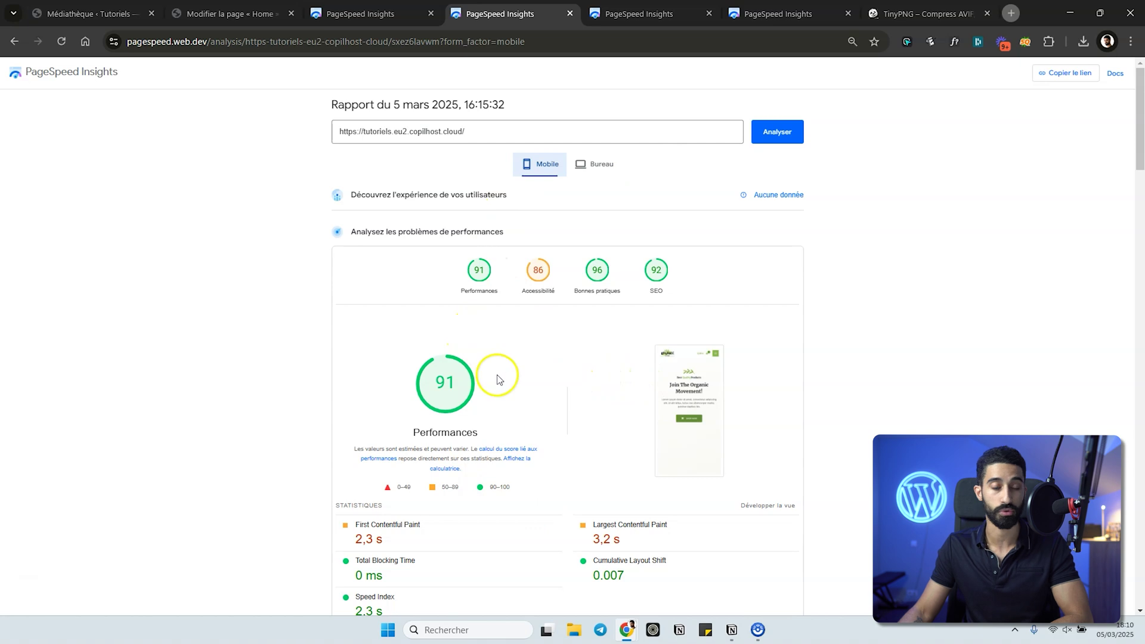
- Examine which element is identified as Largest Contentful Paint in the 16:15:32 mobile report and enlarge its screenshot
scroll(499, 375, down, 3)
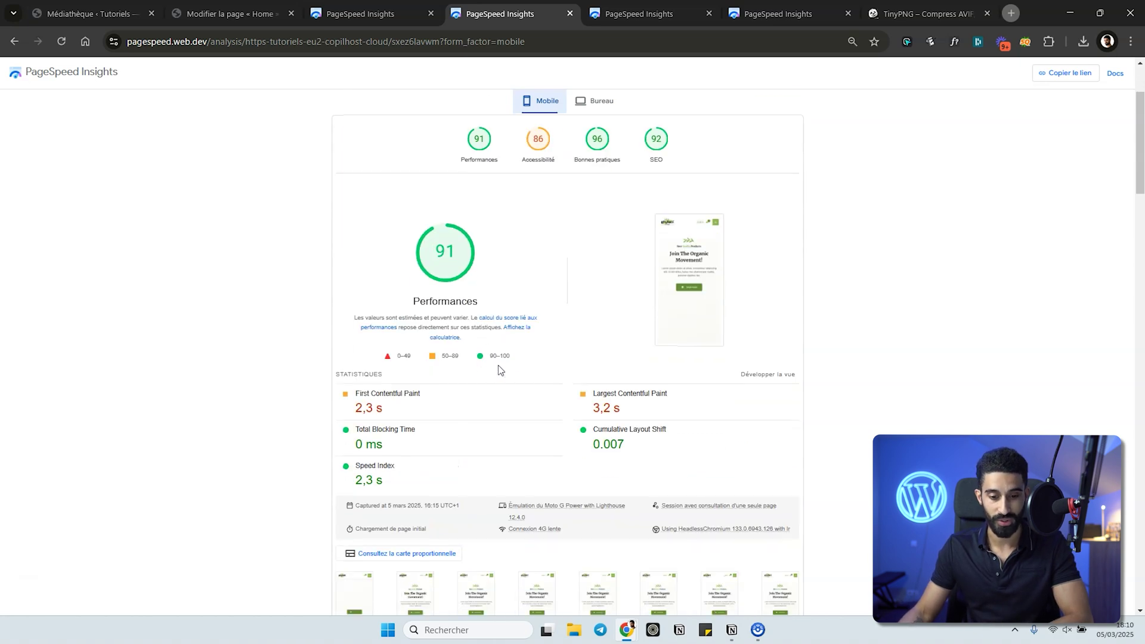
scroll(595, 245, up, 3)
scroll(468, 366, down, 7)
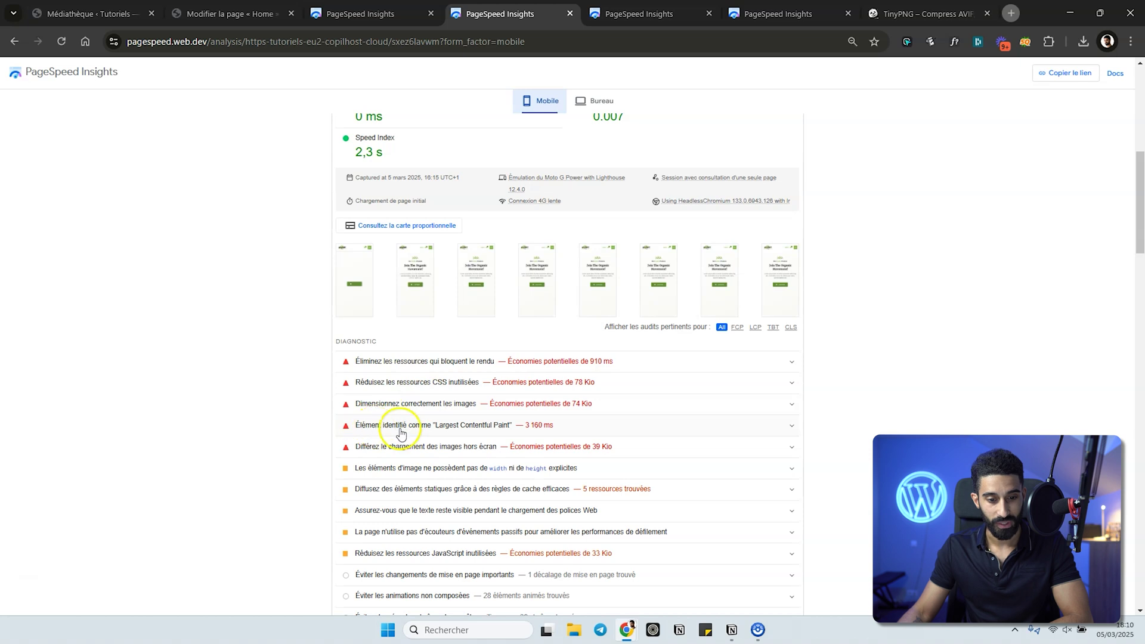
click(477, 425)
scroll(352, 400, down, 2)
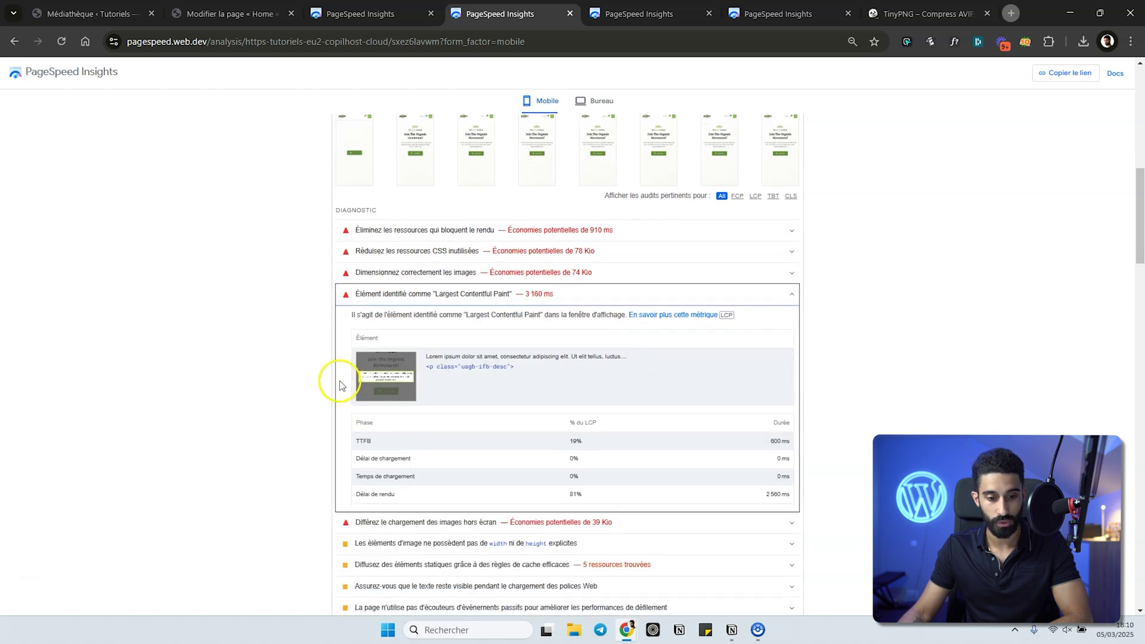
click(386, 381)
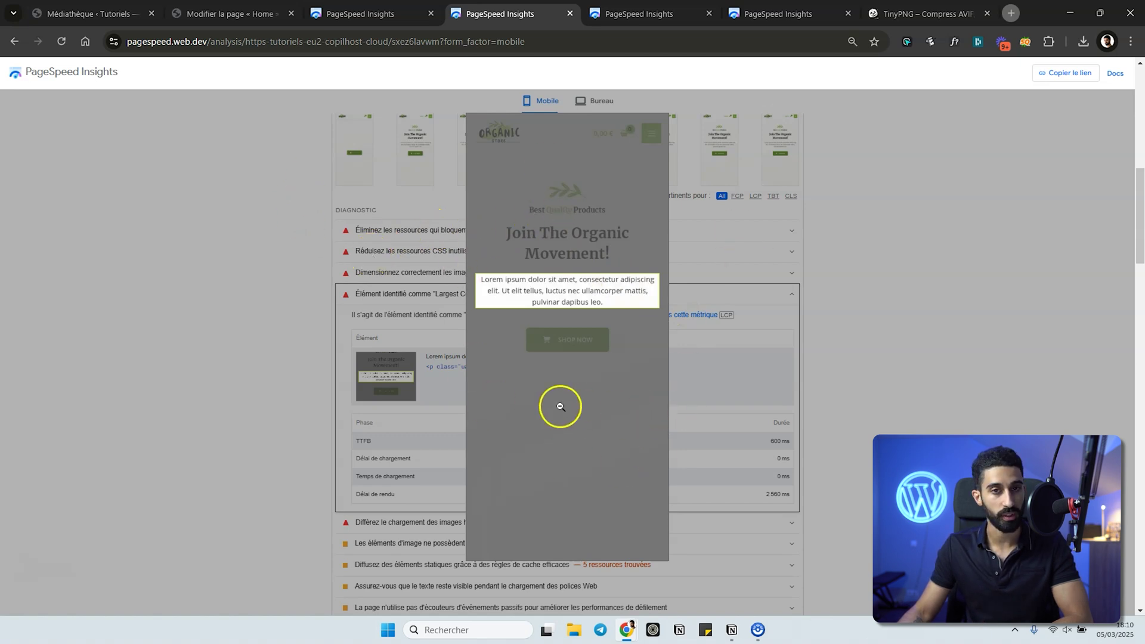
click(255, 319)
scroll(268, 331, up, 7)
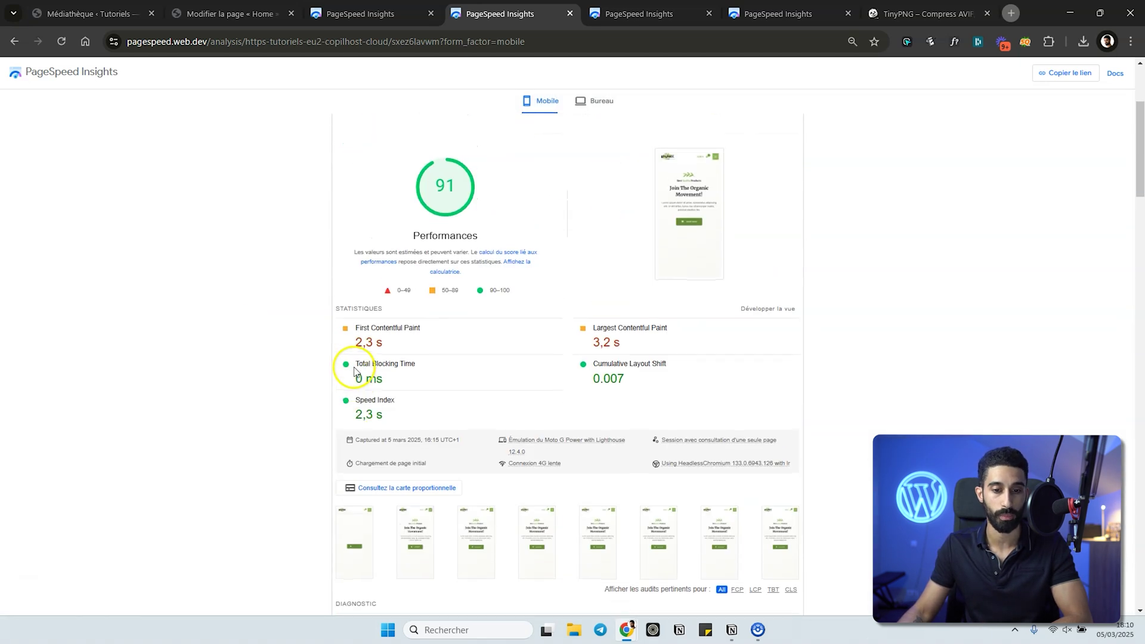
scroll(354, 371, up, 3)
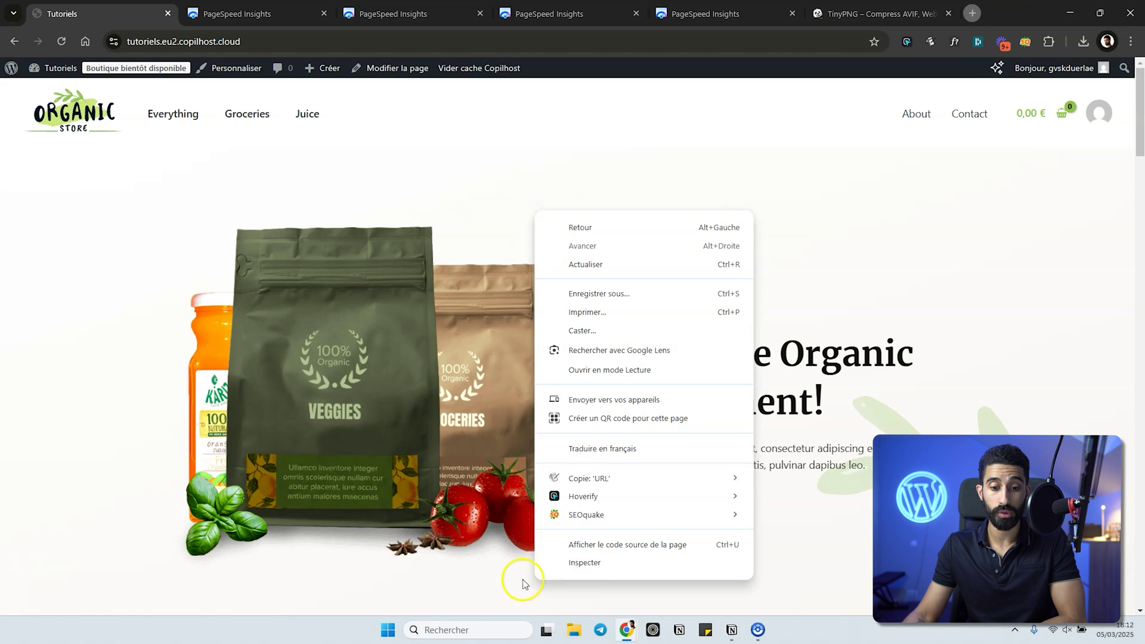
- Reload the store home page with network requests of all types filtered by "font", and examine the font files' sizes
click(584, 562)
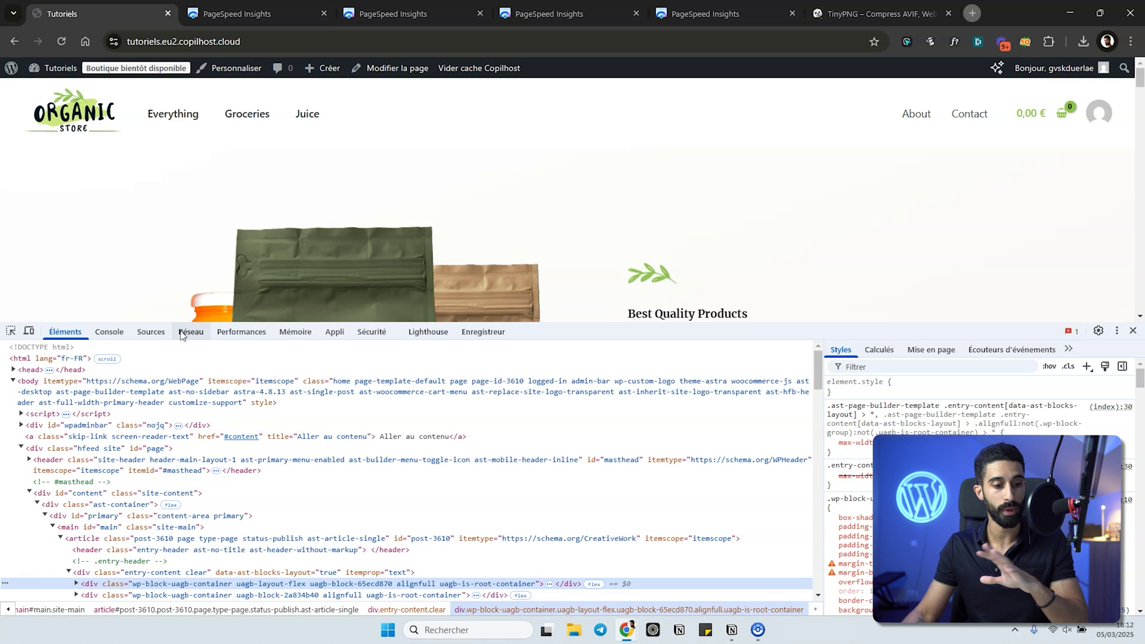
click(190, 332)
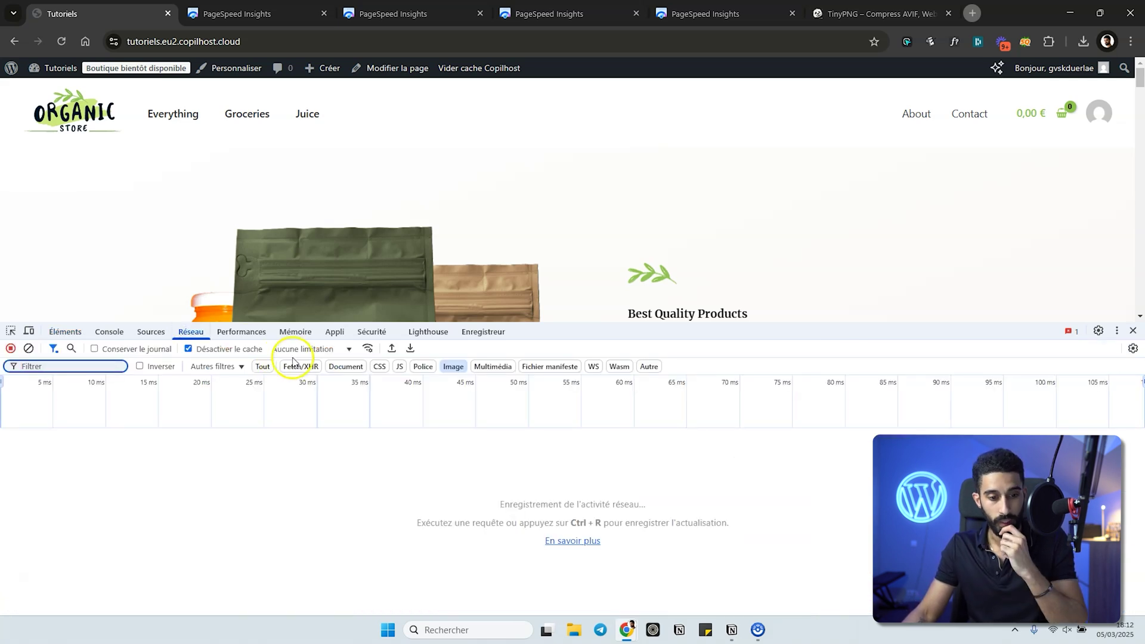
click(261, 370)
click(52, 368)
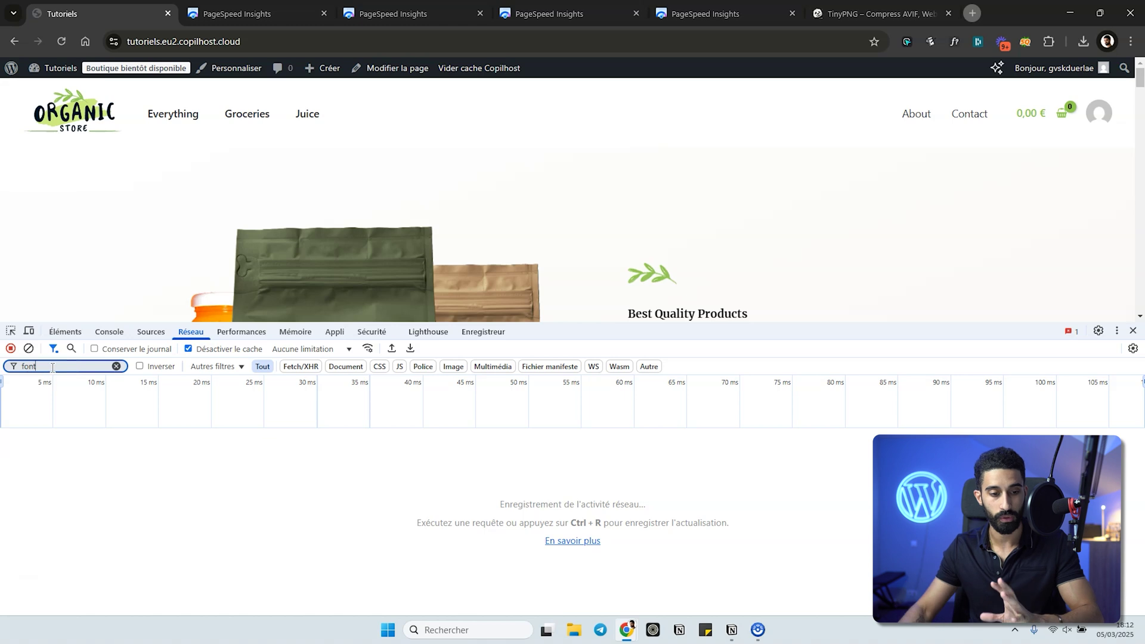
click(62, 41)
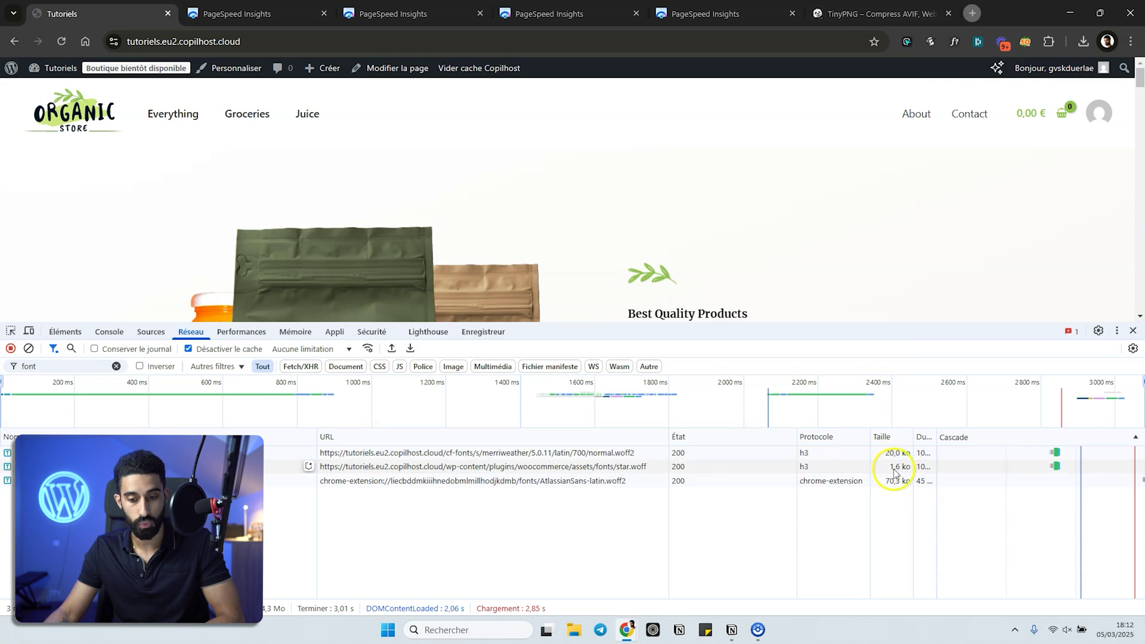
mouse_move(888, 469)
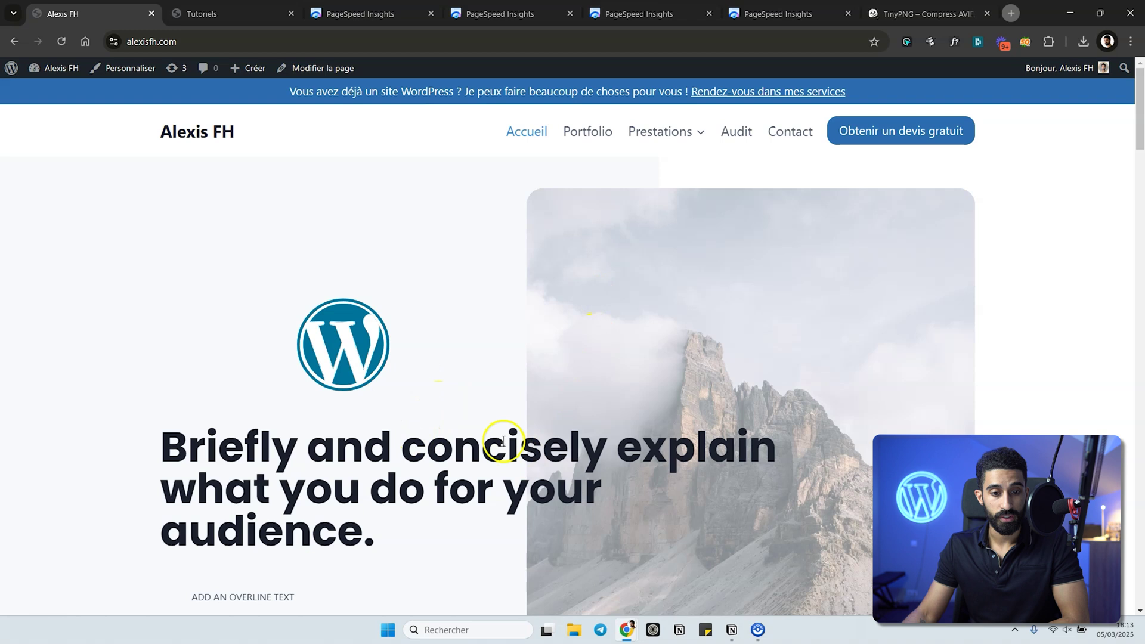
- Inspect the network requests of the other WordPress site's home page by reloading it with the developer tools open
right_click(439, 413)
click(471, 401)
click(191, 331)
click(65, 332)
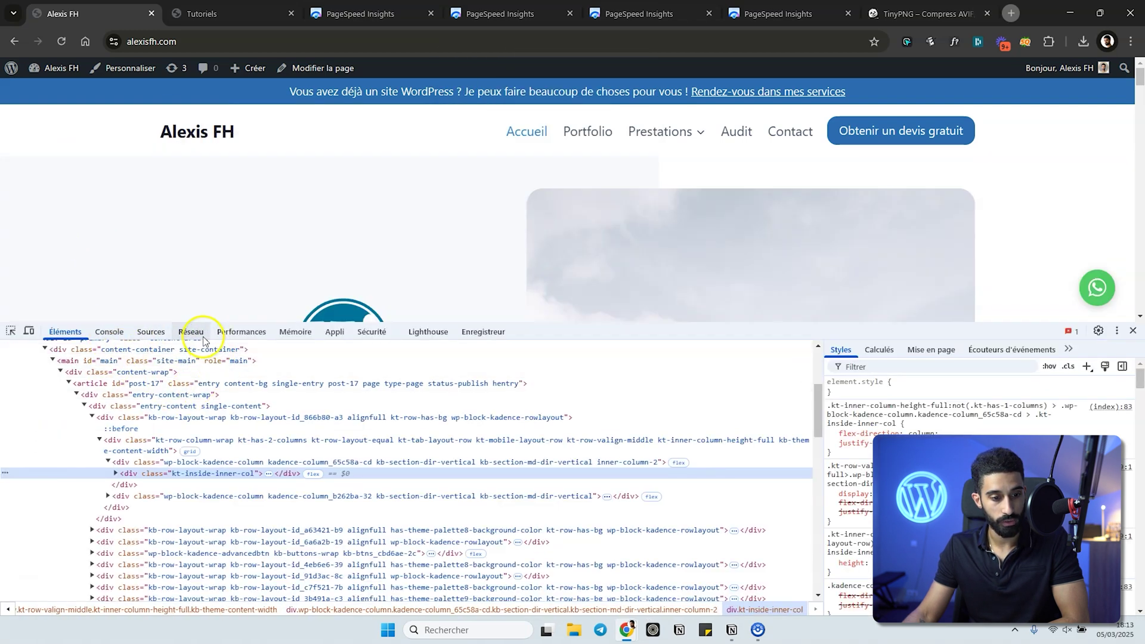
click(191, 332)
click(61, 41)
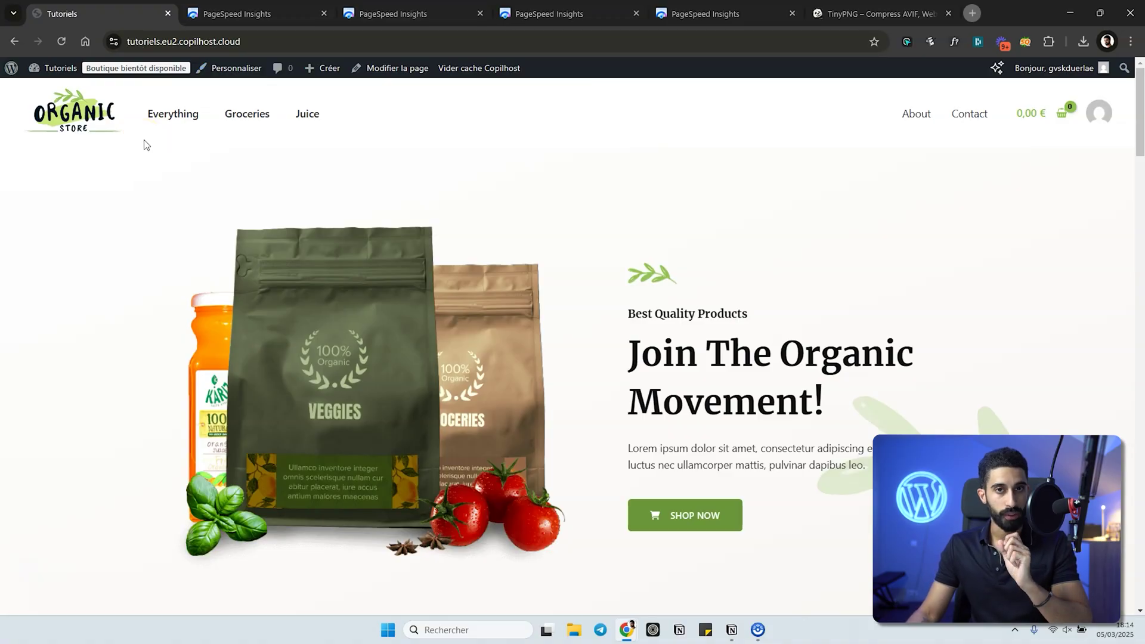
click(173, 154)
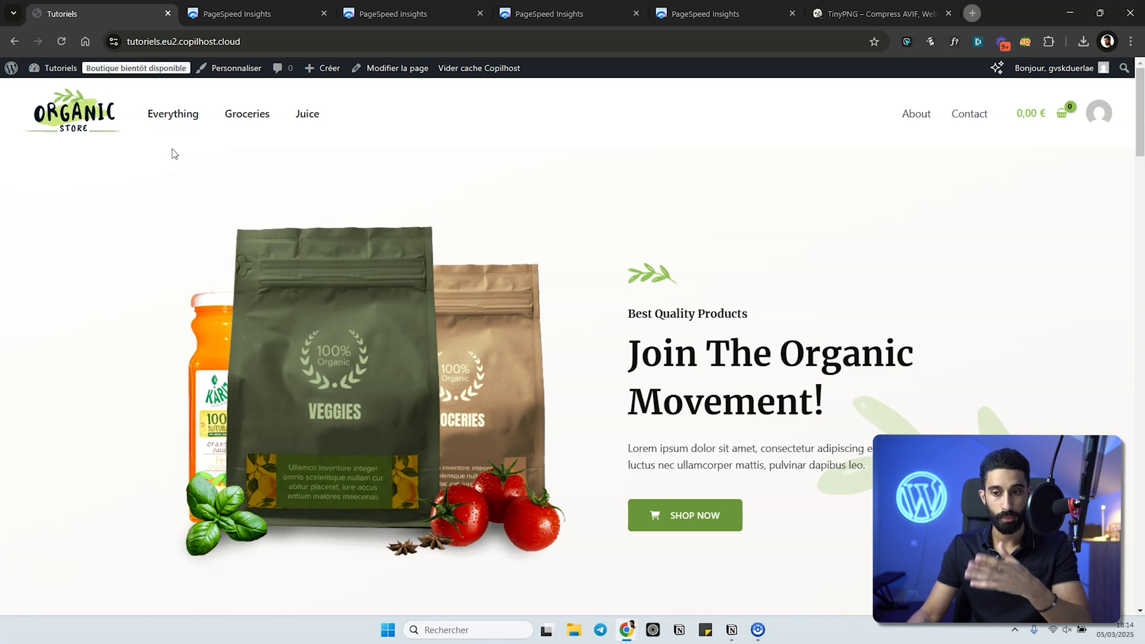
drag(173, 153, 201, 171)
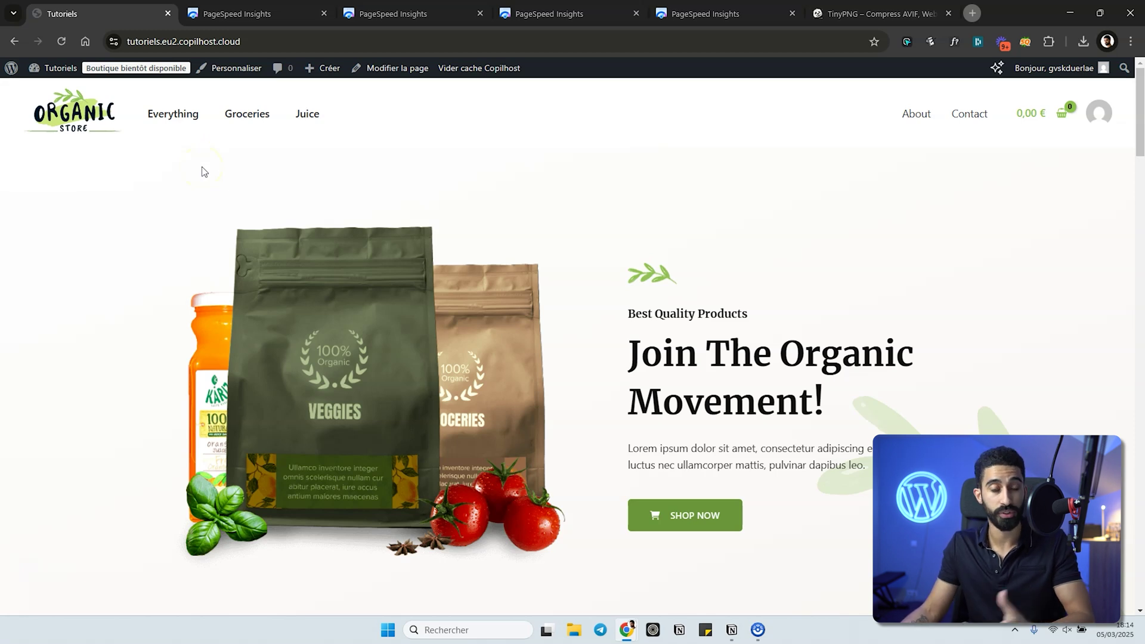
- Open Spectra's performance settings from the WordPress dashboard and examine the option for loading Google Fonts locally
mouse_move(61, 75)
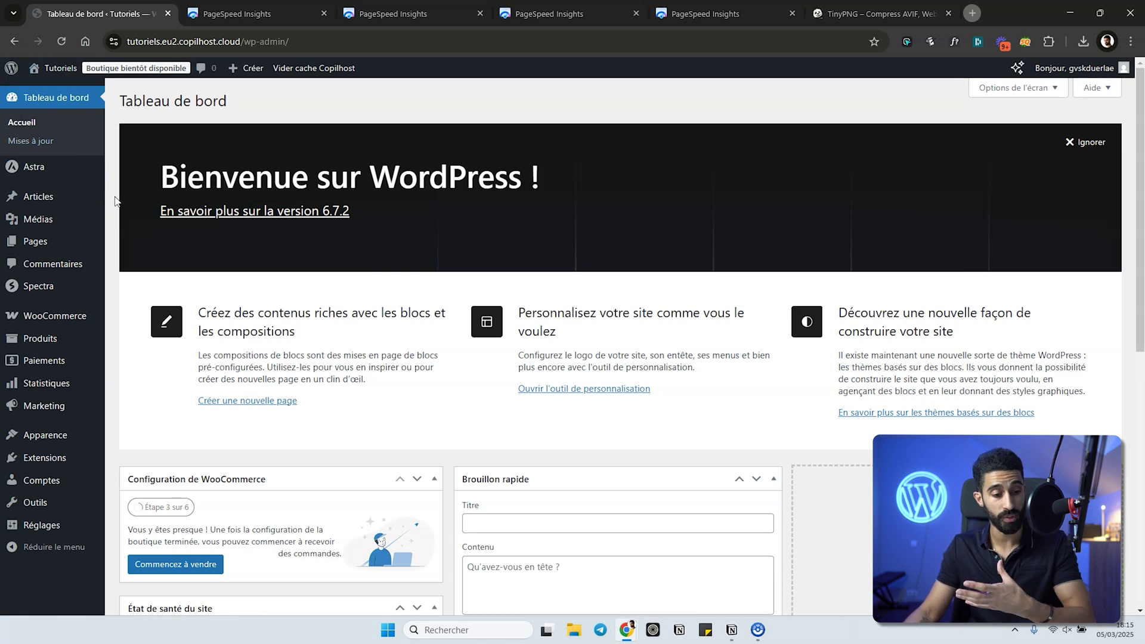
mouse_move(60, 434)
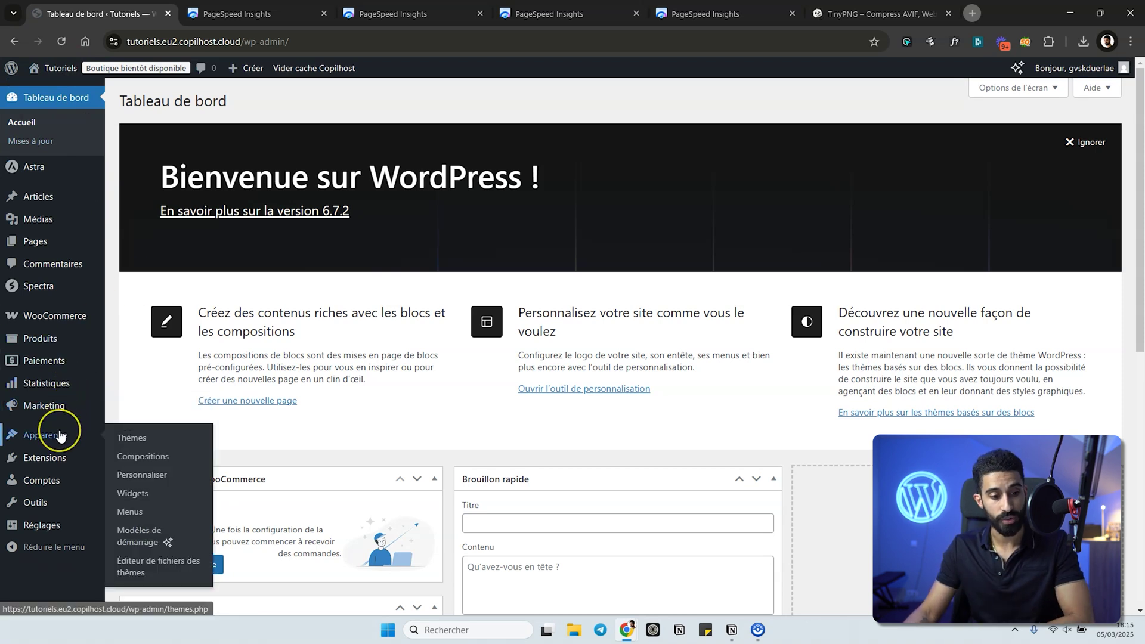
mouse_move(48, 291)
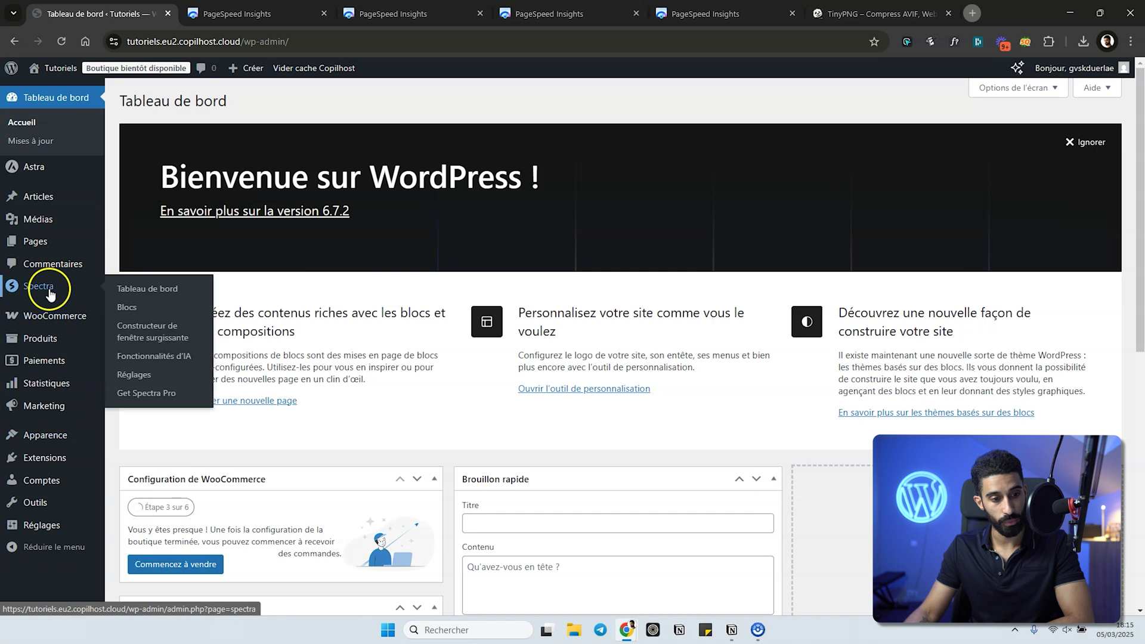
click(138, 376)
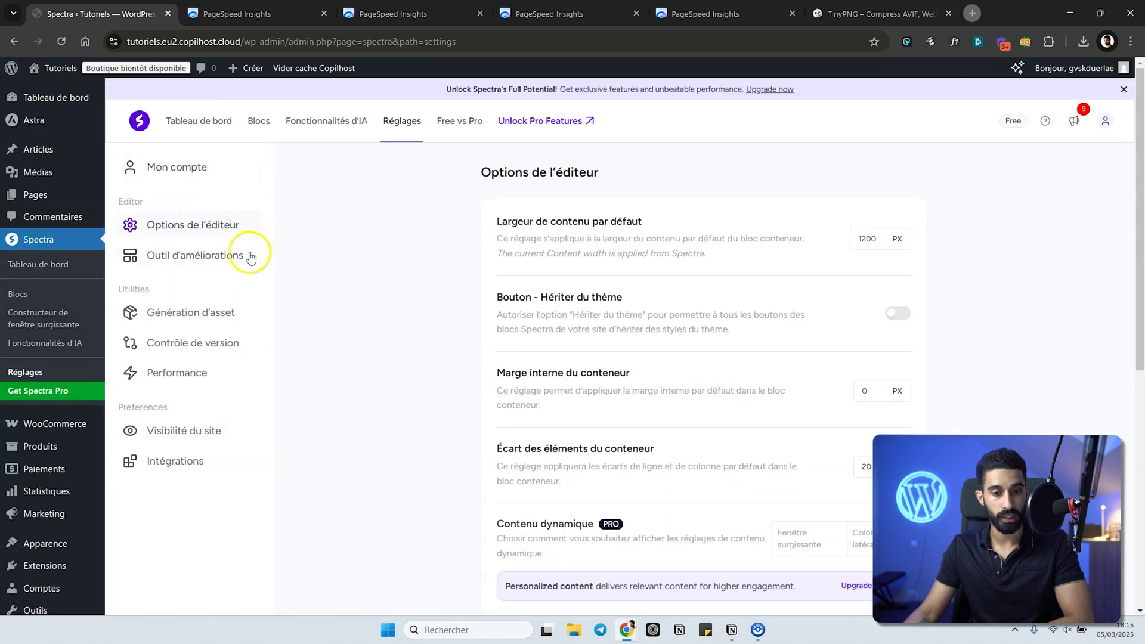
click(180, 378)
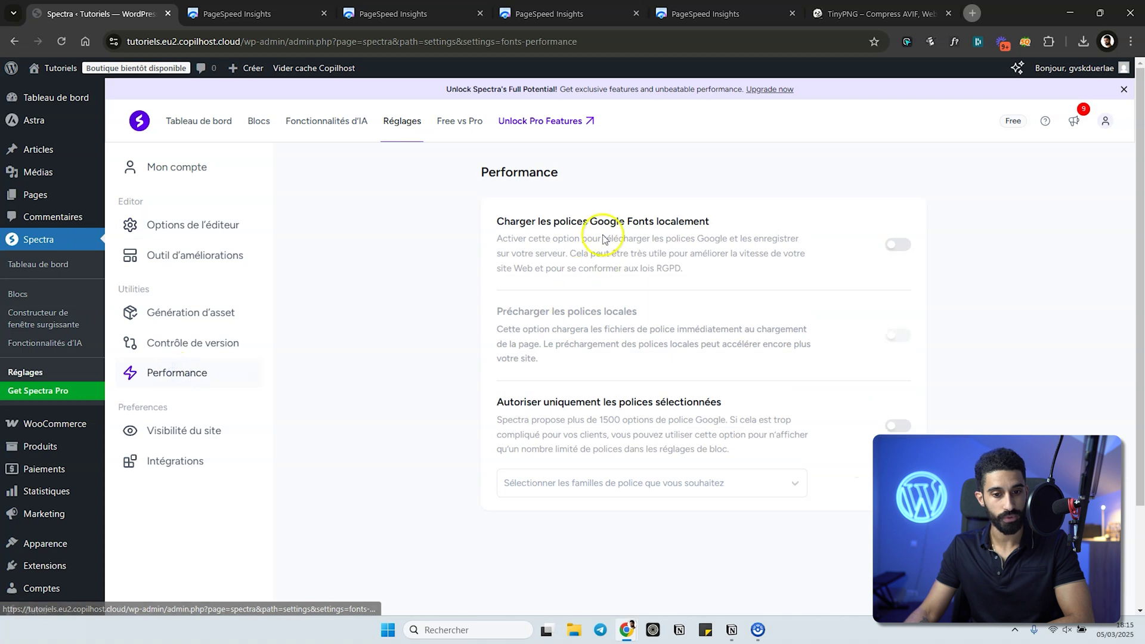
drag(504, 222, 706, 224)
click(724, 226)
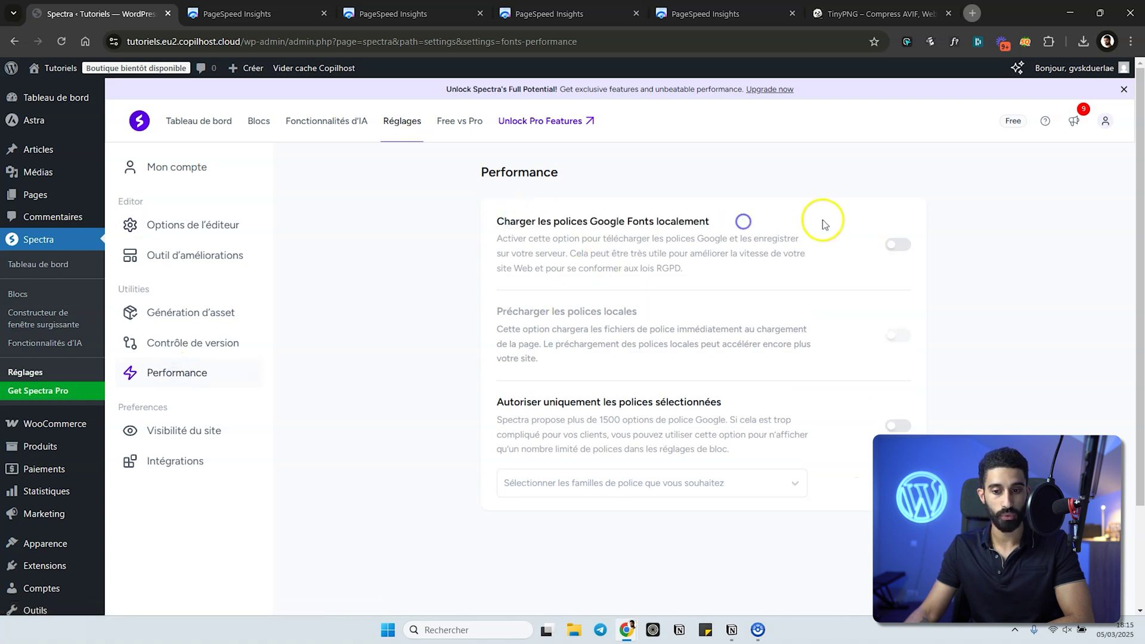
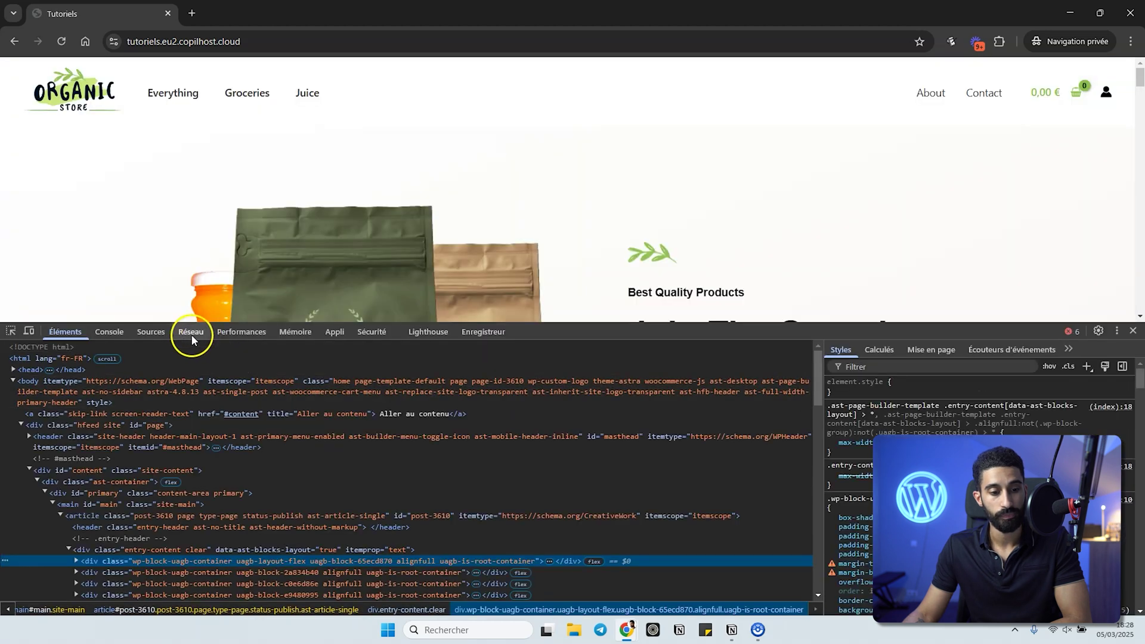
- Reload the store home page in the private window and record its JavaScript network requests
click(190, 332)
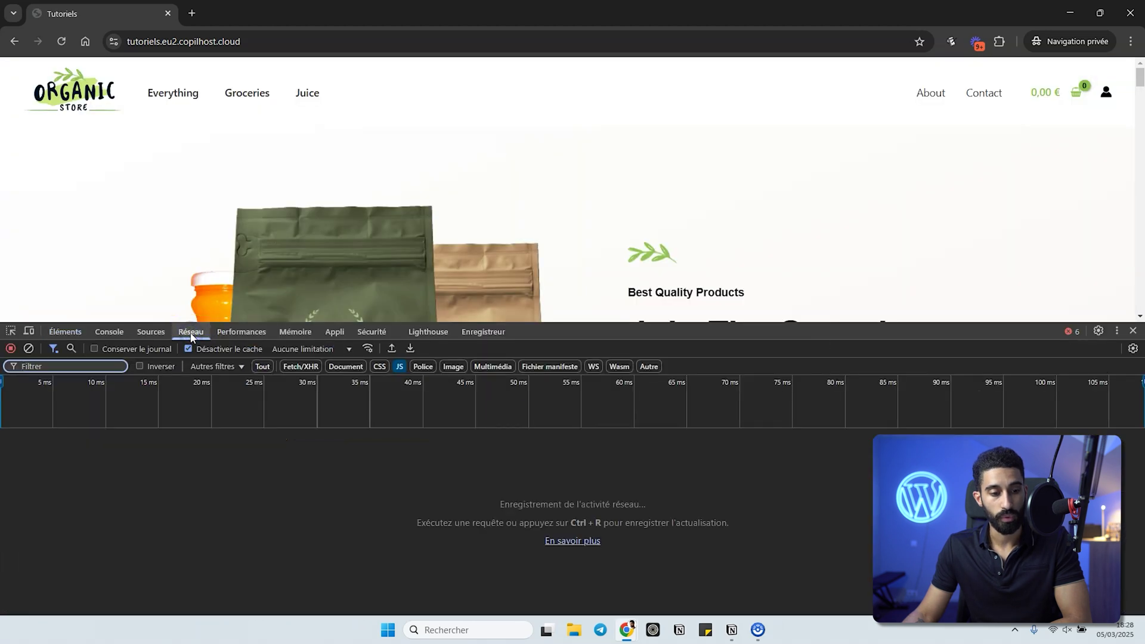
click(62, 41)
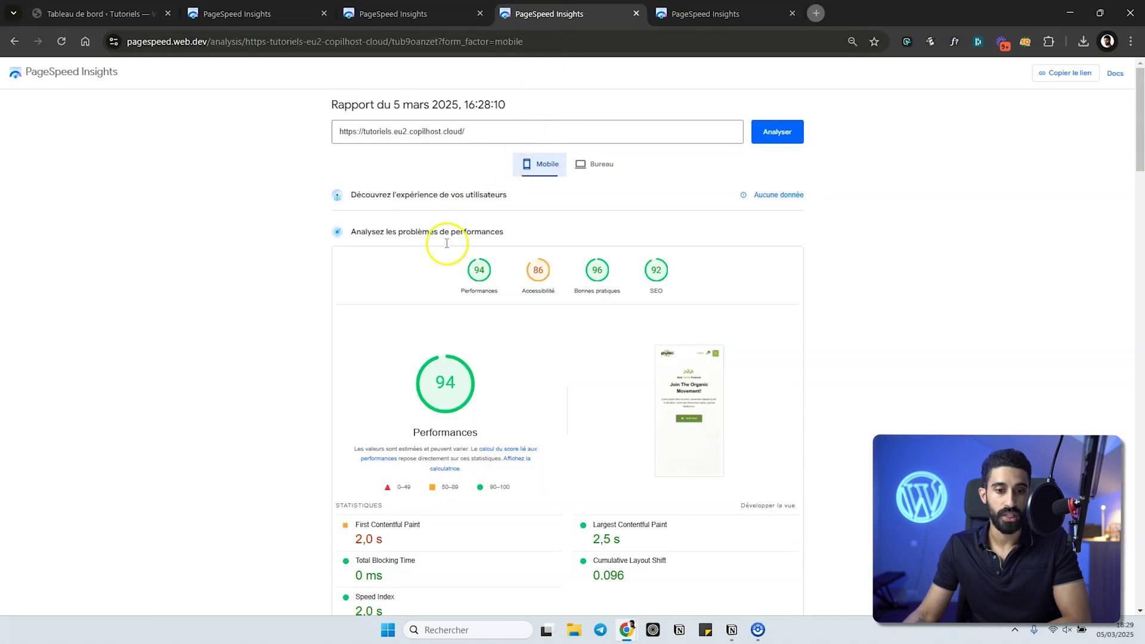
- Open the PageSpeed Insights report of 16:34:52 and review its mobile scores, metrics and diagnostics
click(684, 13)
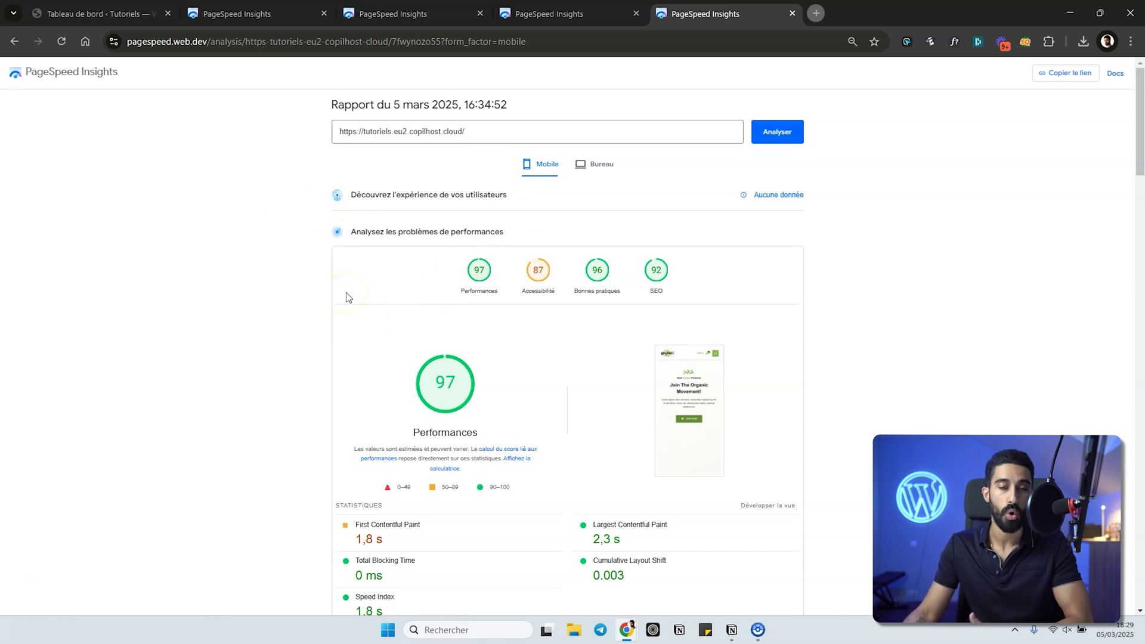
scroll(276, 343, down, 7)
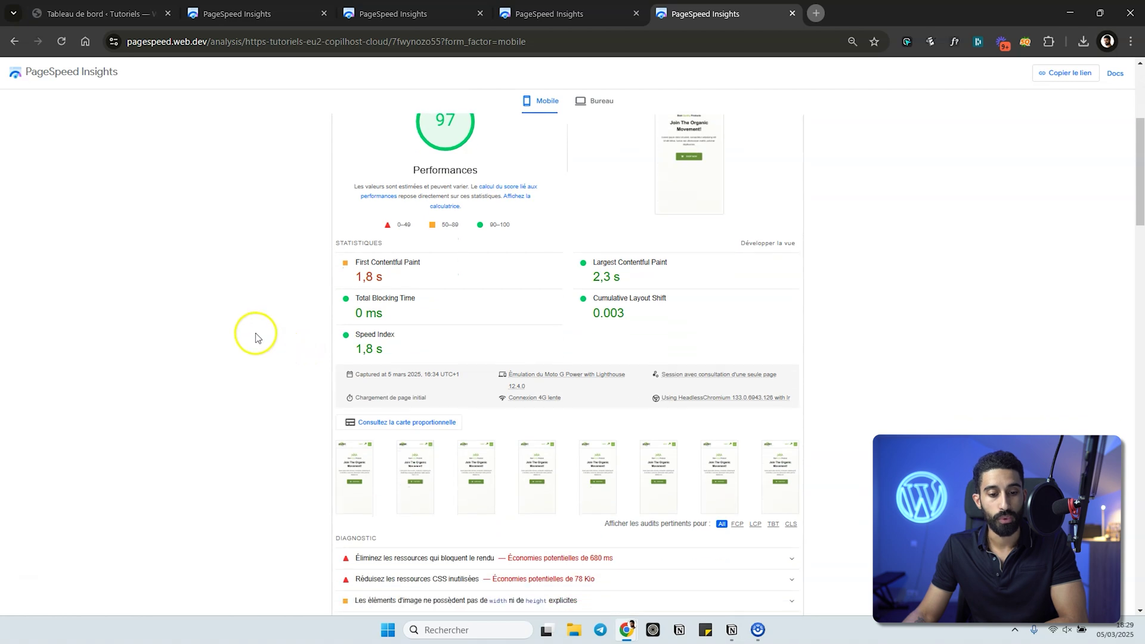
scroll(249, 326, up, 5)
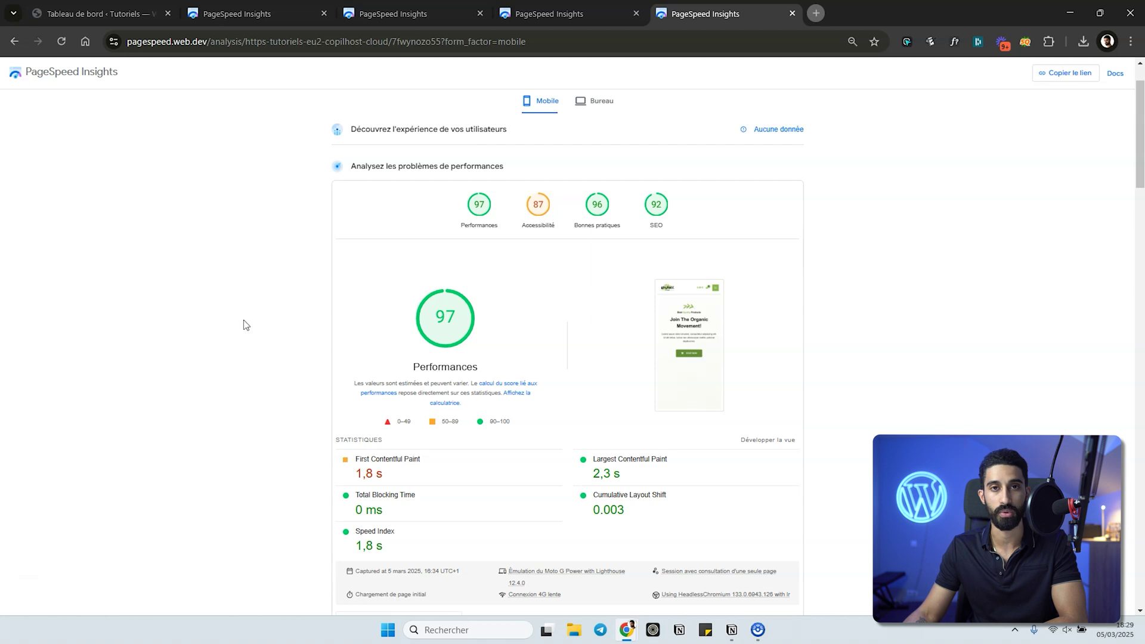
scroll(245, 324, down, 7)
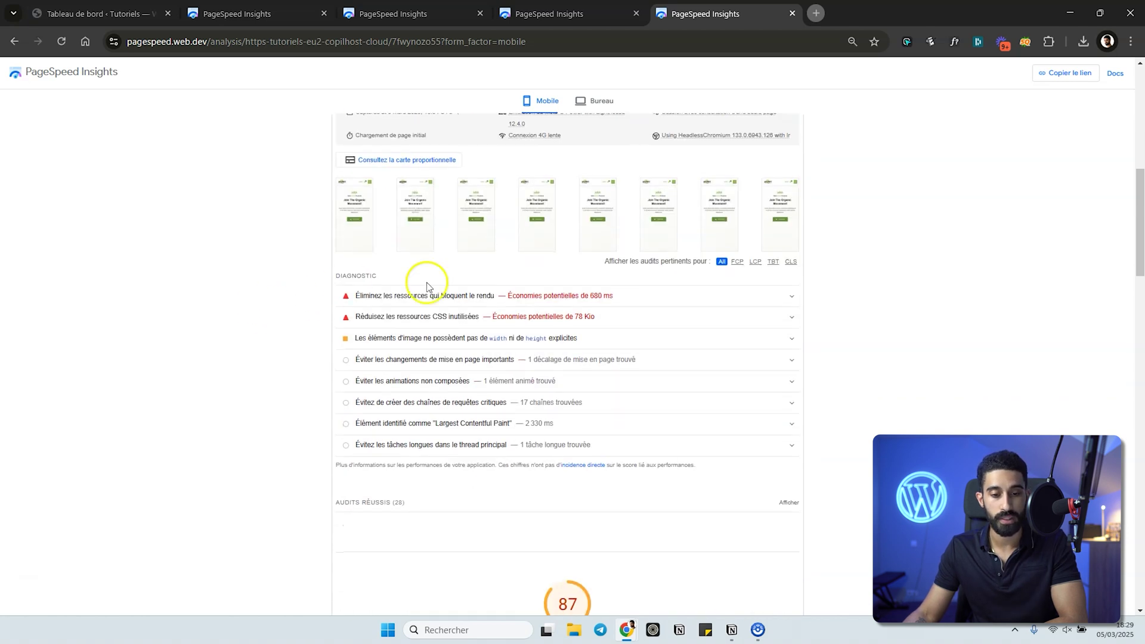
scroll(261, 322, up, 8)
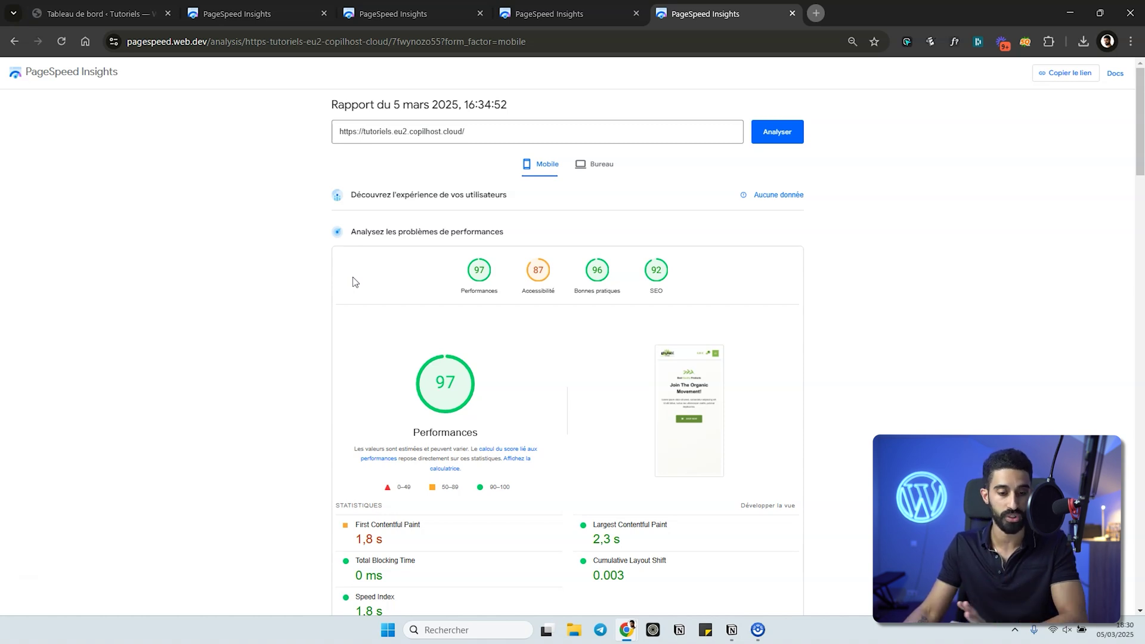
scroll(468, 302, down, 2)
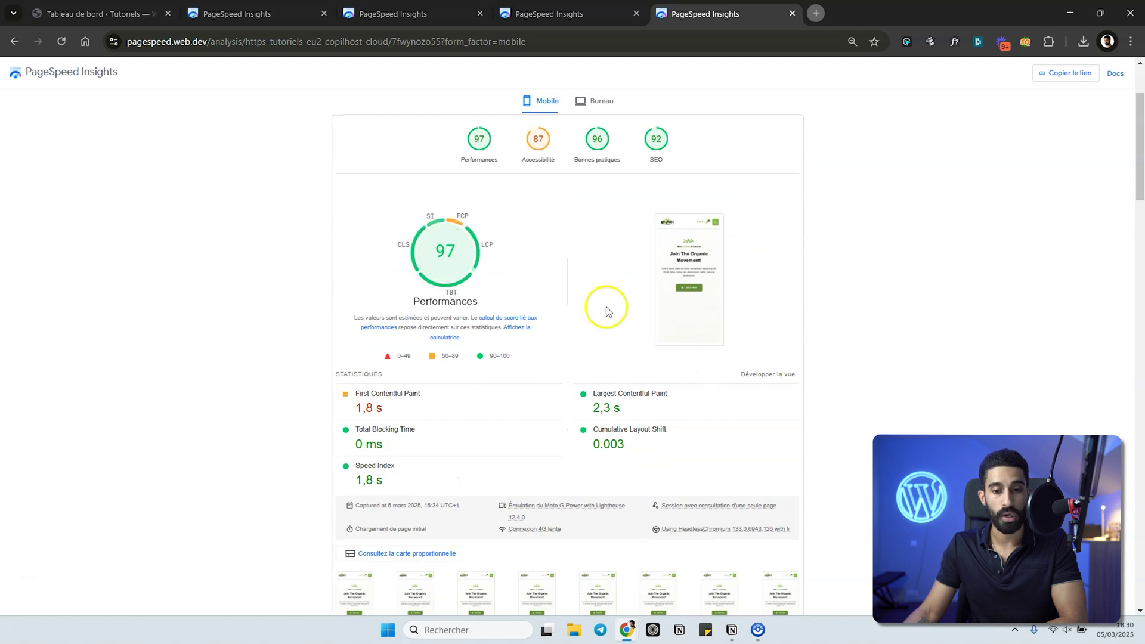
scroll(594, 309, up, 2)
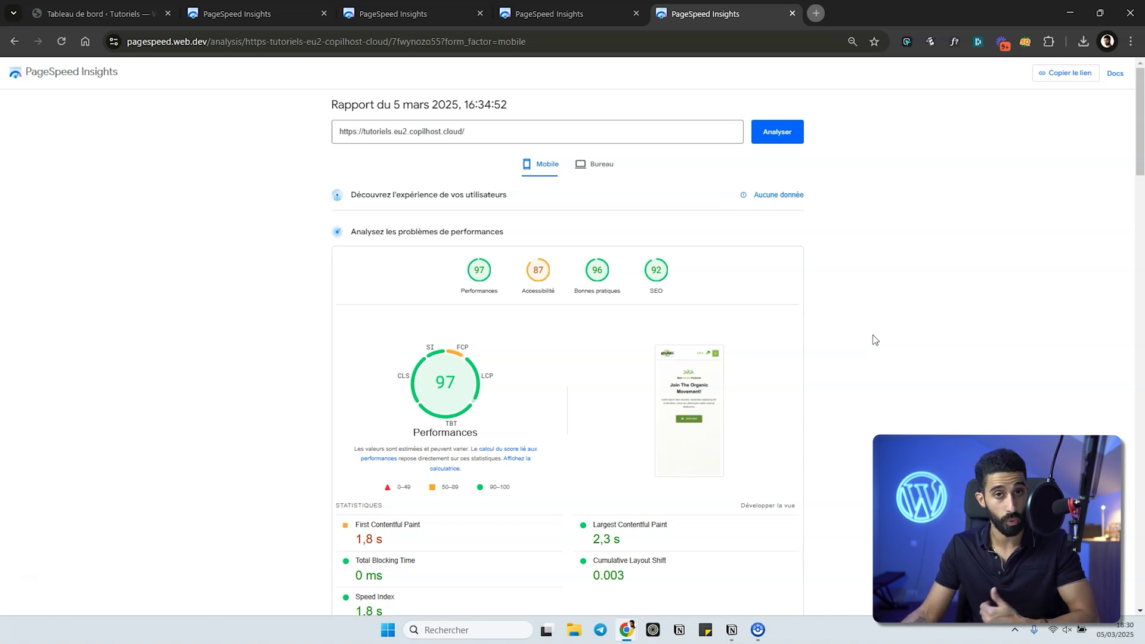
- Expand the render-blocking resources diagnostic in the 16:34:52 mobile report and examine which CSS and JS files it lists
scroll(440, 335, down, 8)
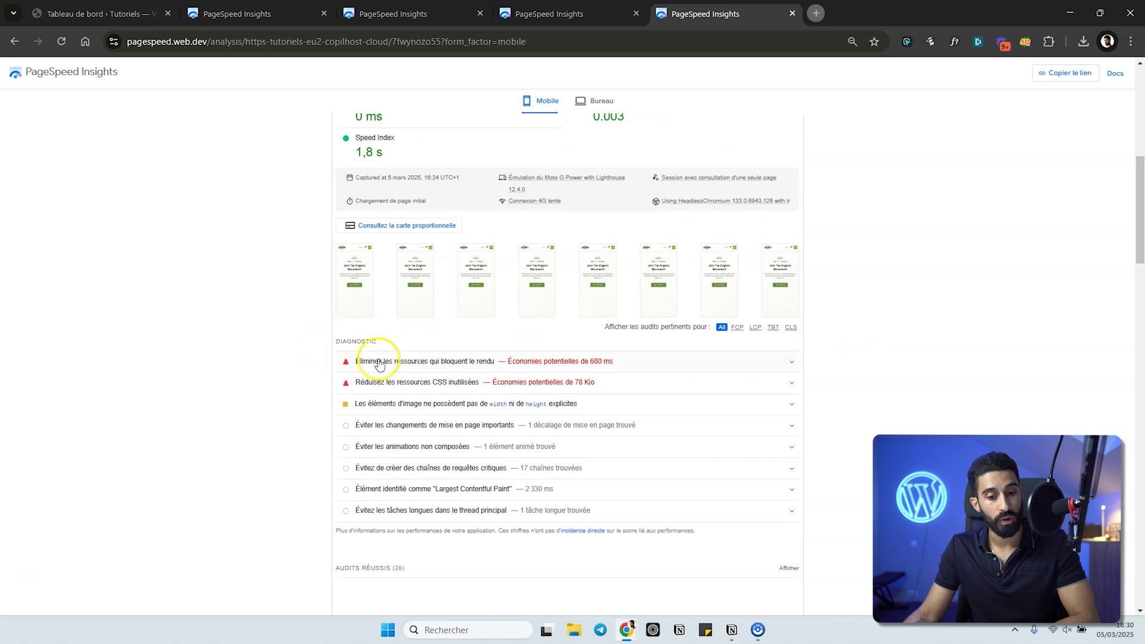
click(412, 362)
scroll(413, 364, down, 2)
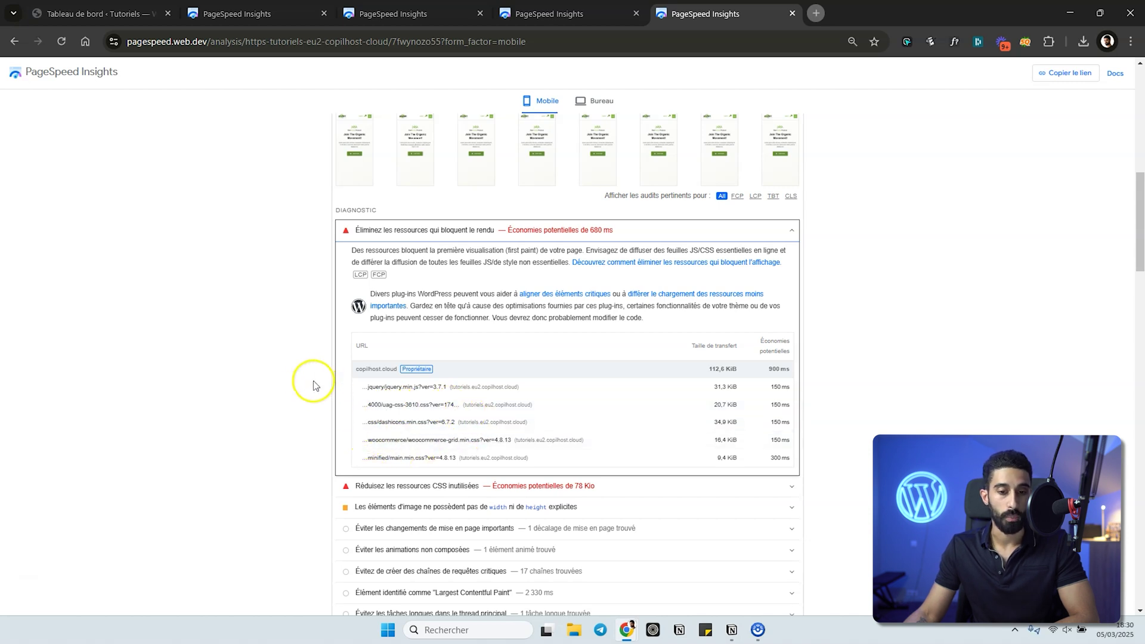
scroll(299, 370, up, 2)
scroll(267, 375, up, 7)
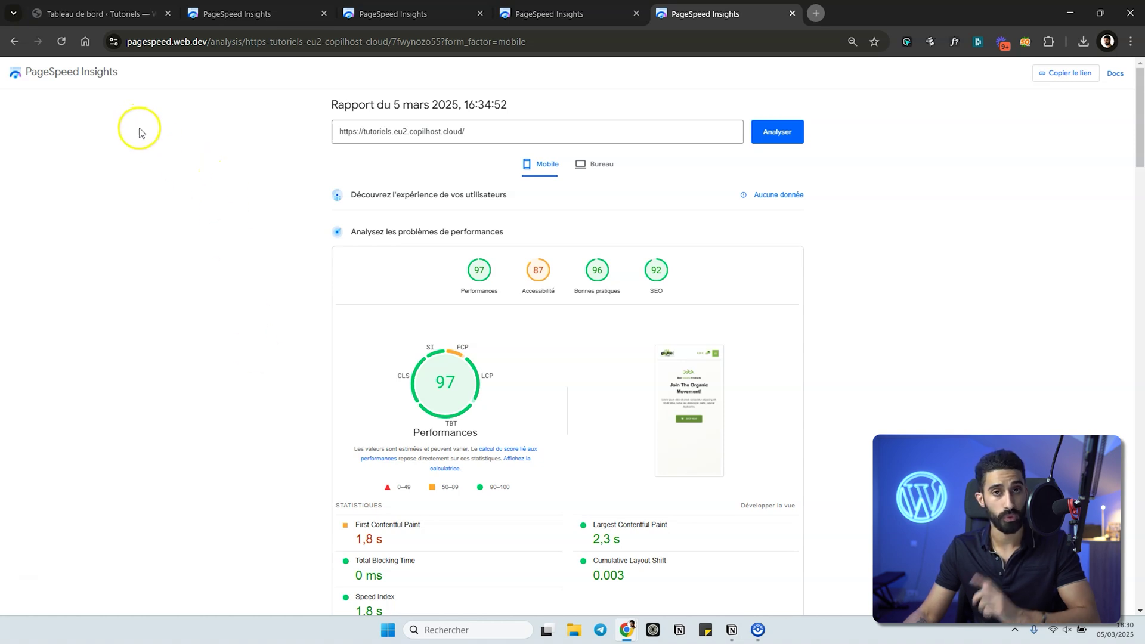
scroll(173, 173, down, 2)
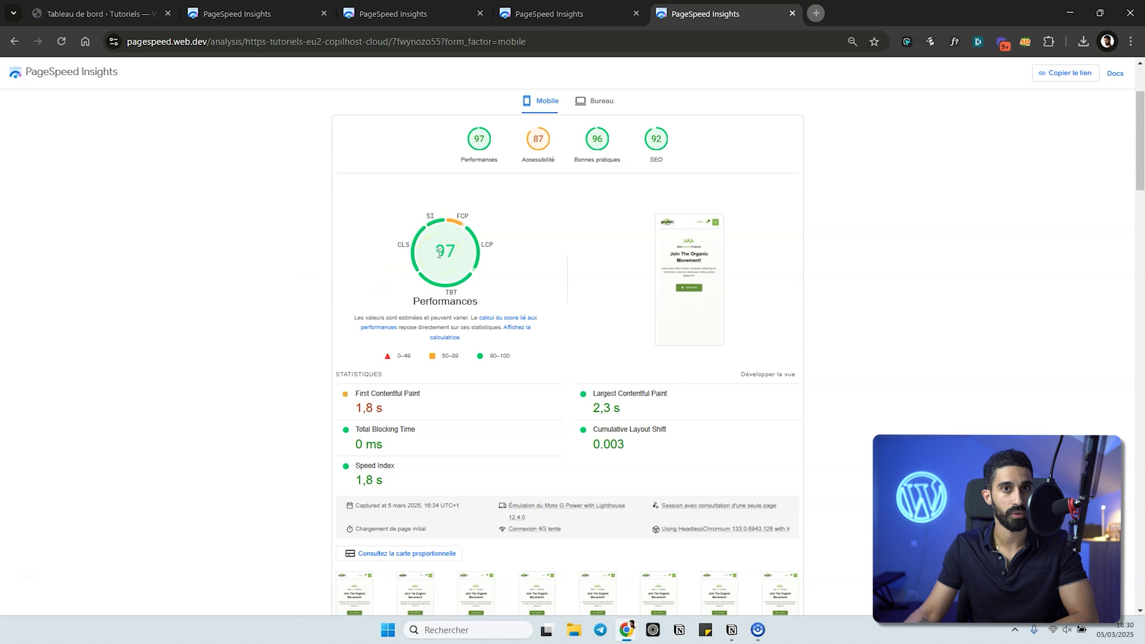
scroll(289, 276, down, 8)
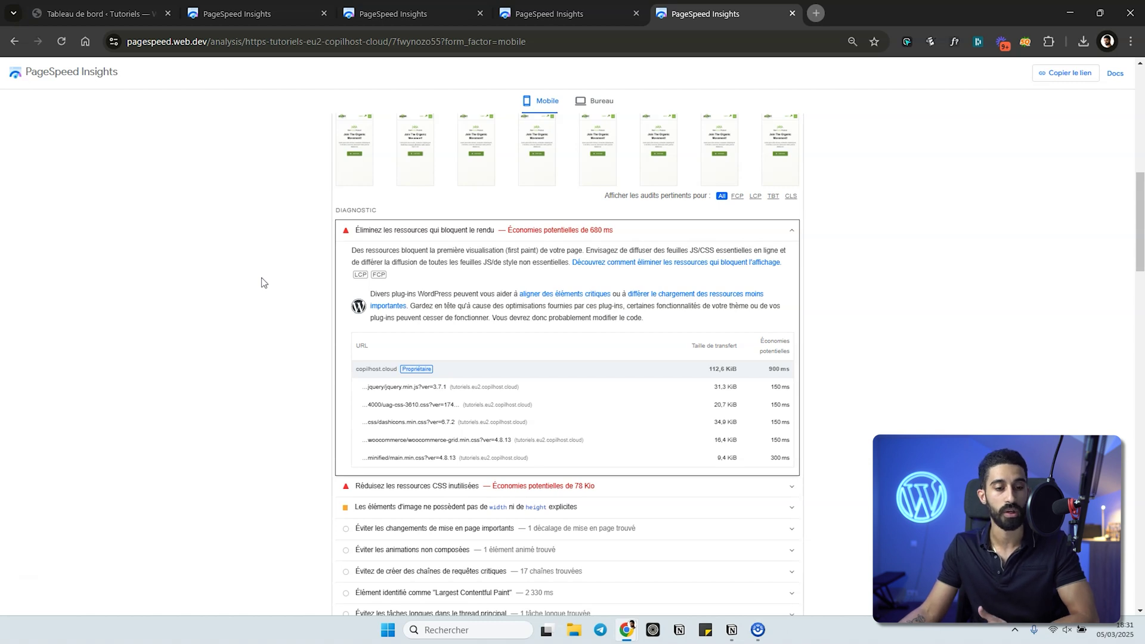
scroll(852, 220, up, 1)
scroll(853, 222, up, 6)
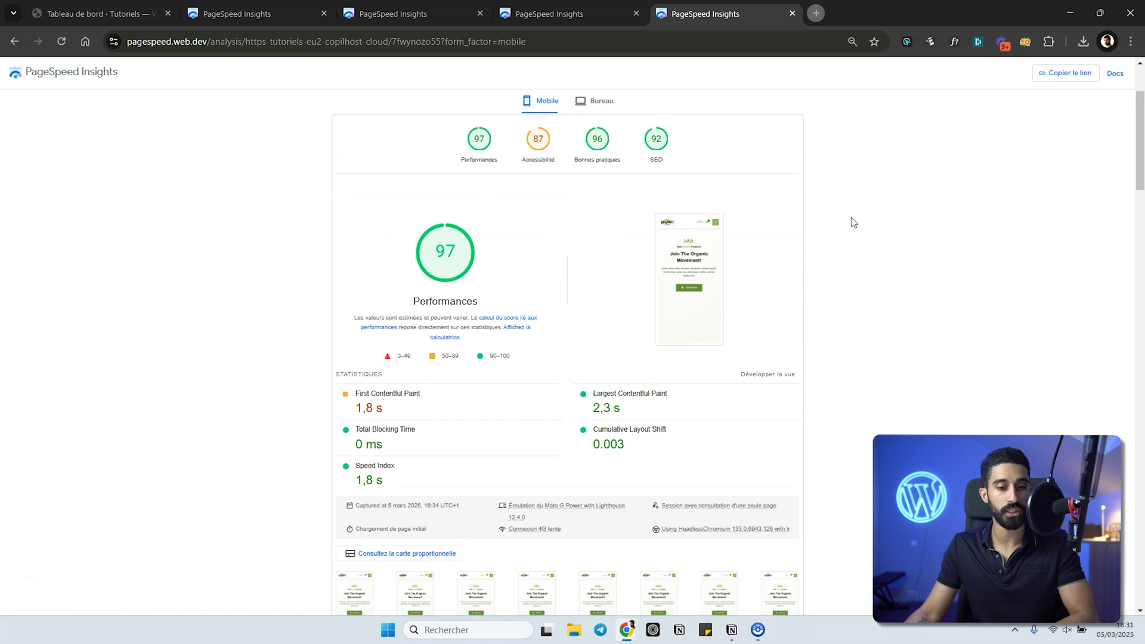
- Compare the desktop and mobile performance scores in the 16:34:52 report, ending on the mobile results
scroll(853, 222, up, 2)
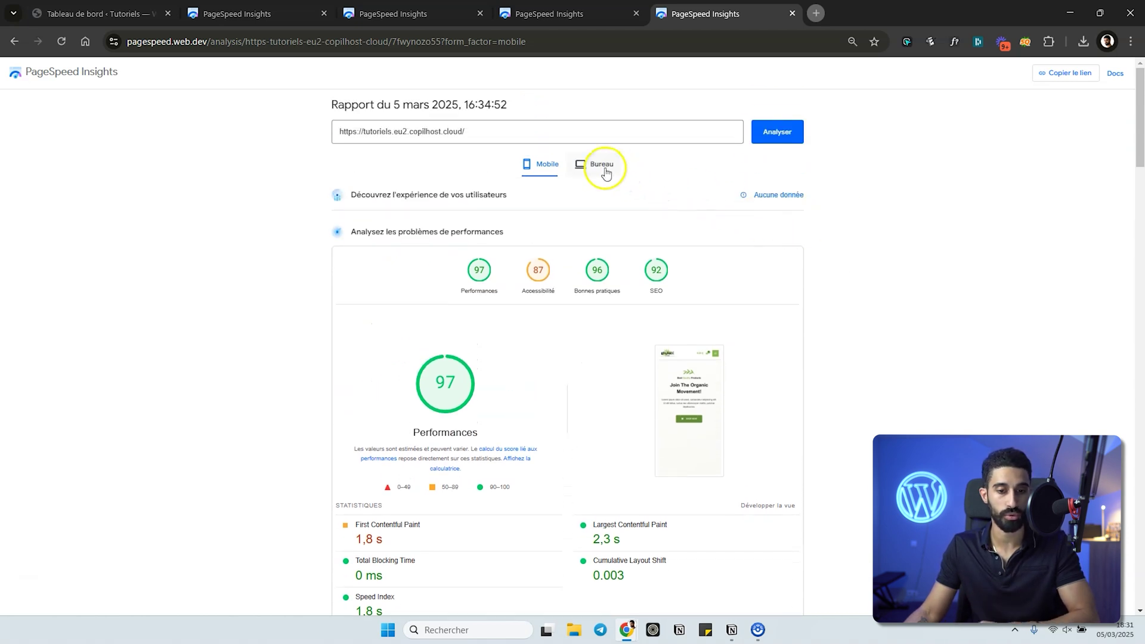
click(605, 171)
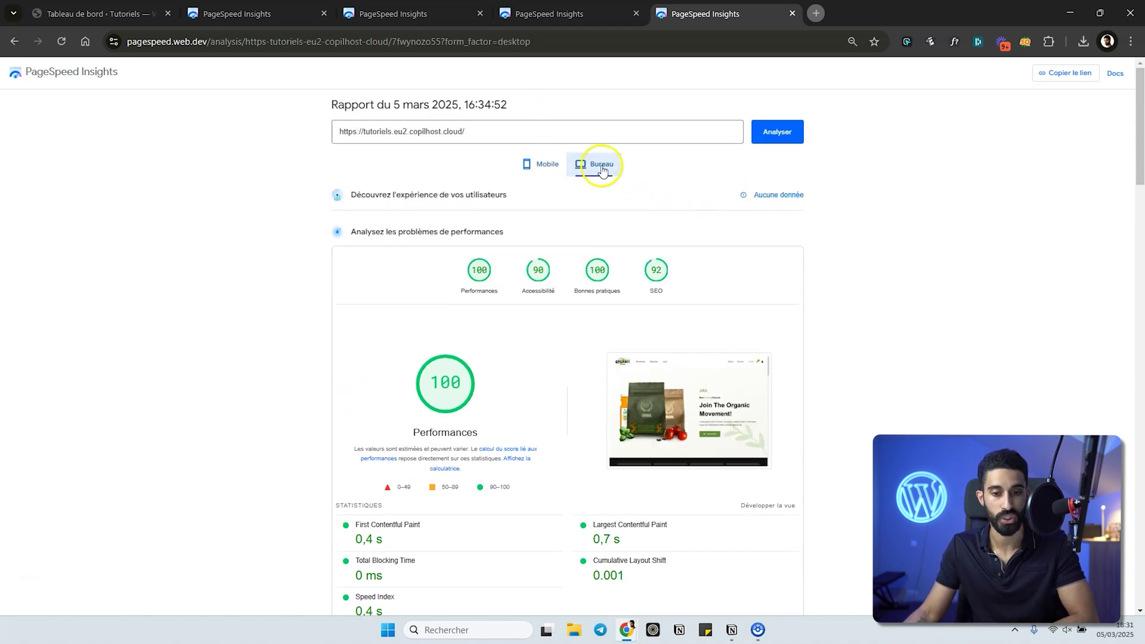
click(538, 163)
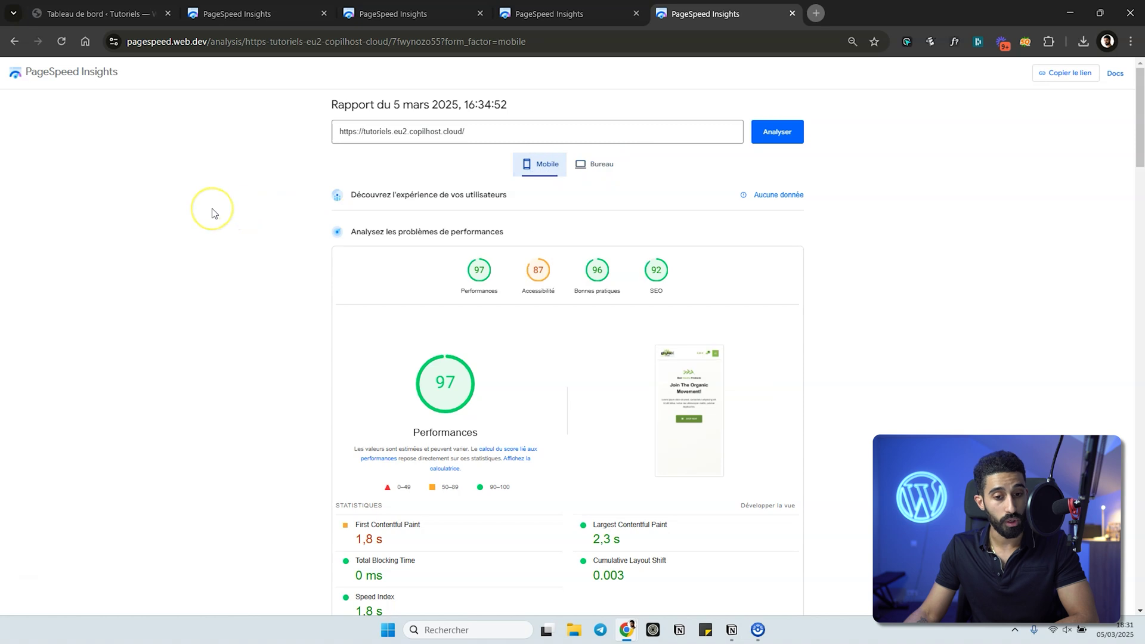